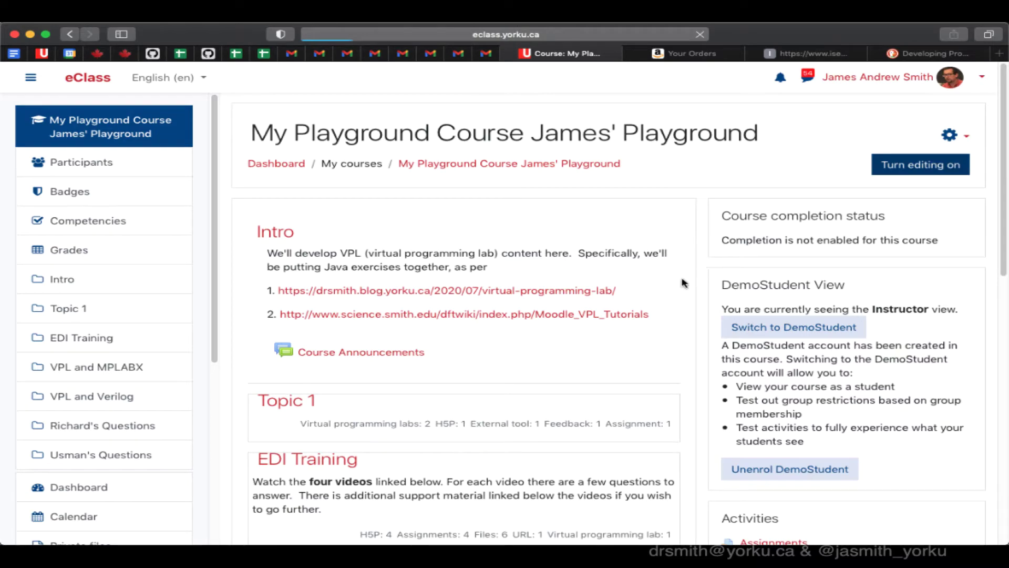
Scroll the course page to find the VPL and MPLABX section
scroll(631, 365, "down", 10)
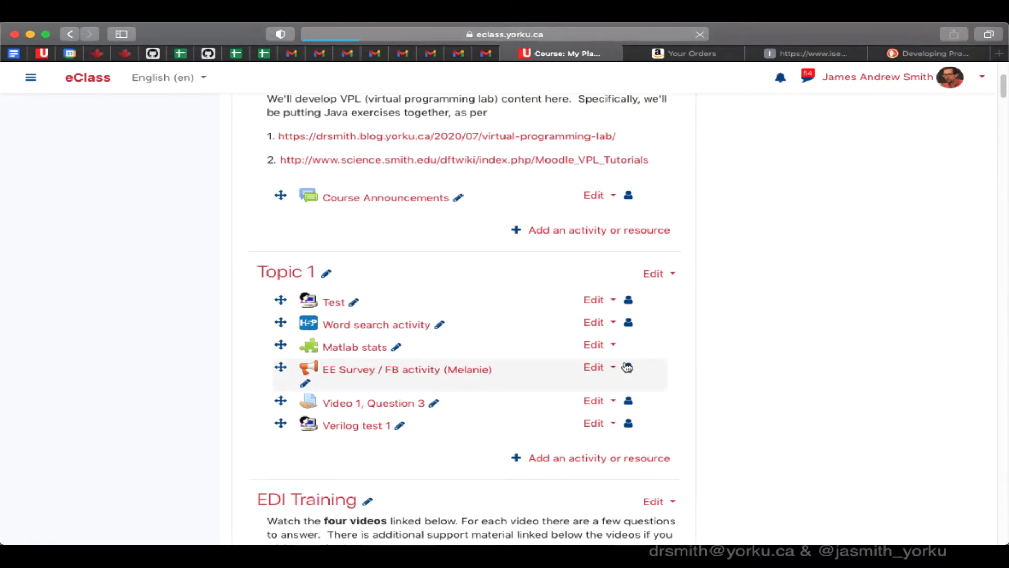
scroll(627, 365, "down", 20)
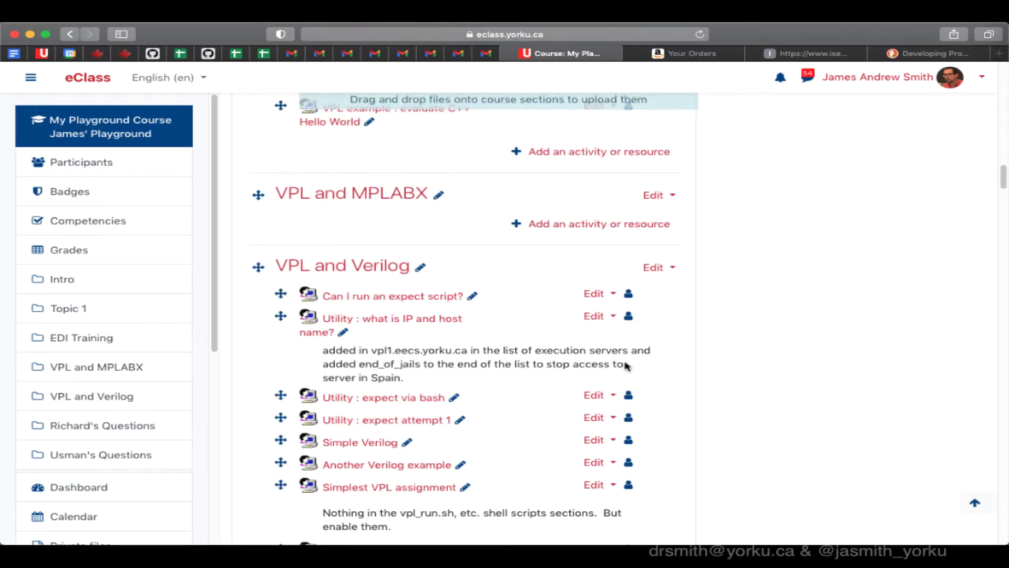
scroll(626, 367, "up", 5)
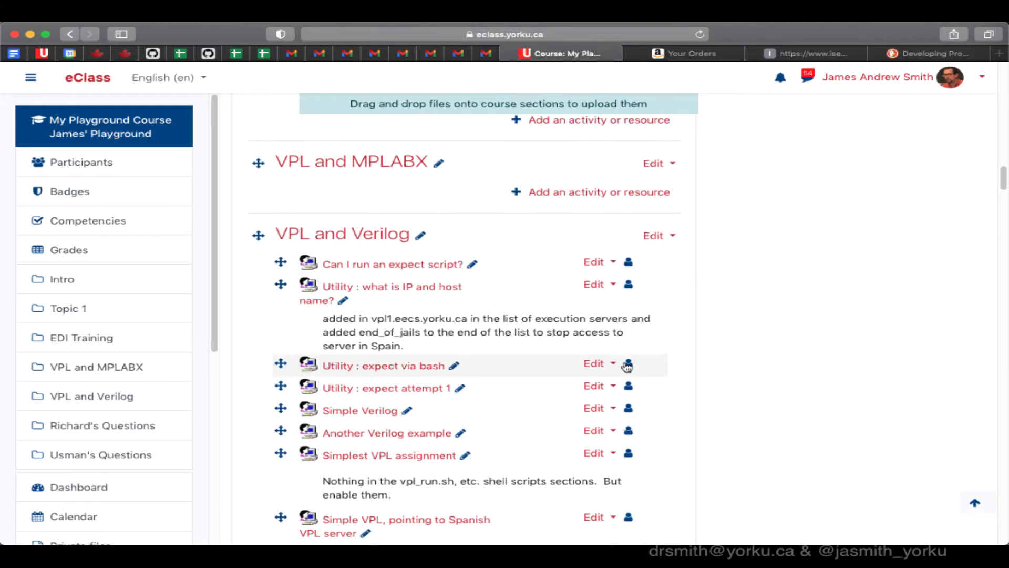
Add a Virtual programming lab named 'Simple C++ VPL example with auto-grading' with an auto-grading short description
left_click(597, 193)
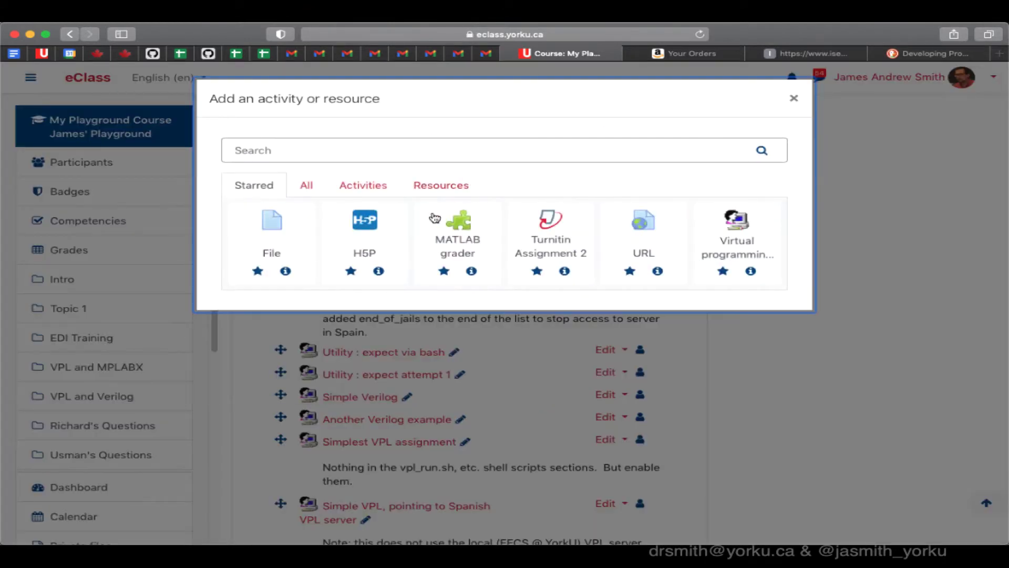
left_click(747, 244)
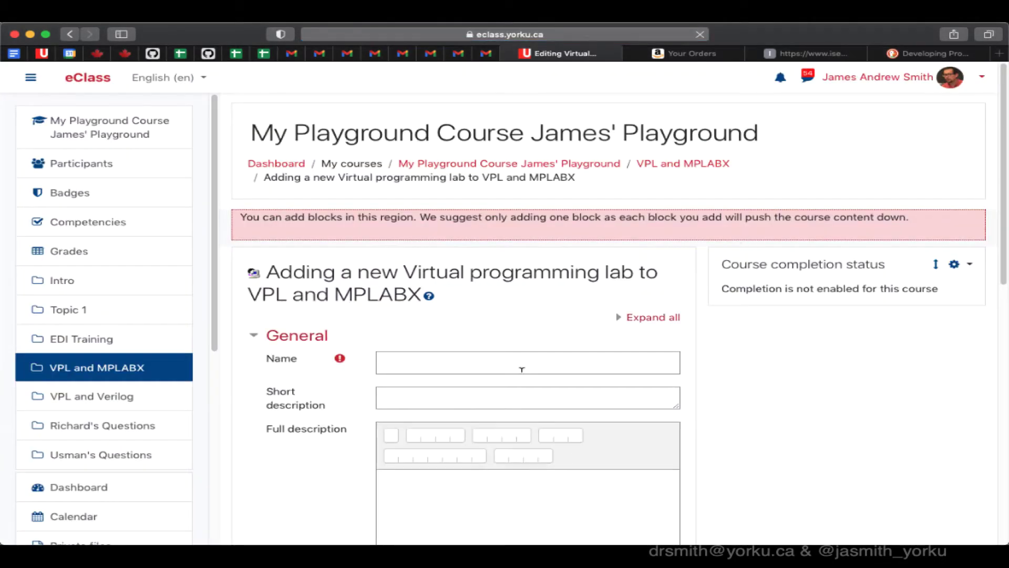
type("Simple C++")
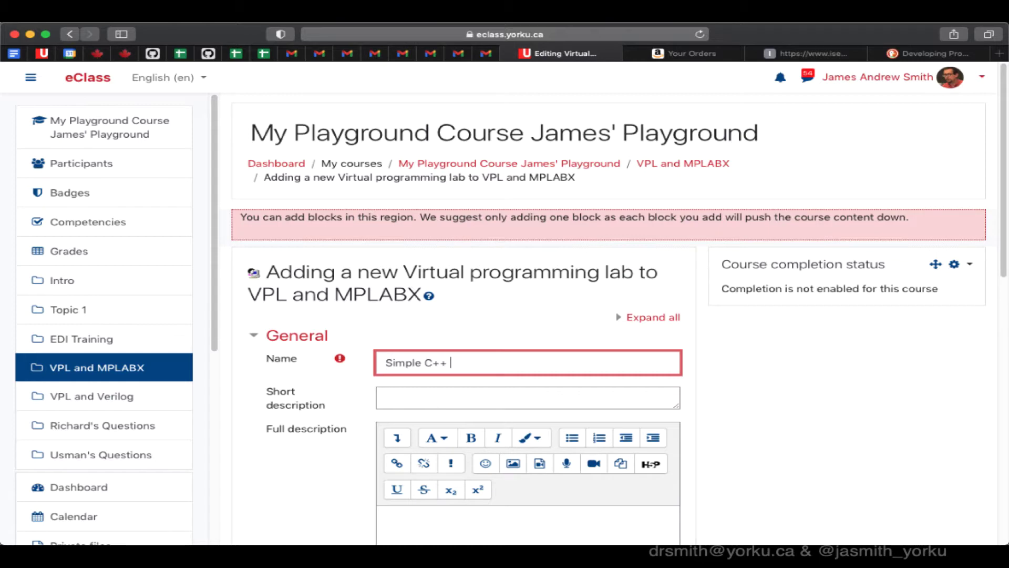
type(" VPL example with aut")
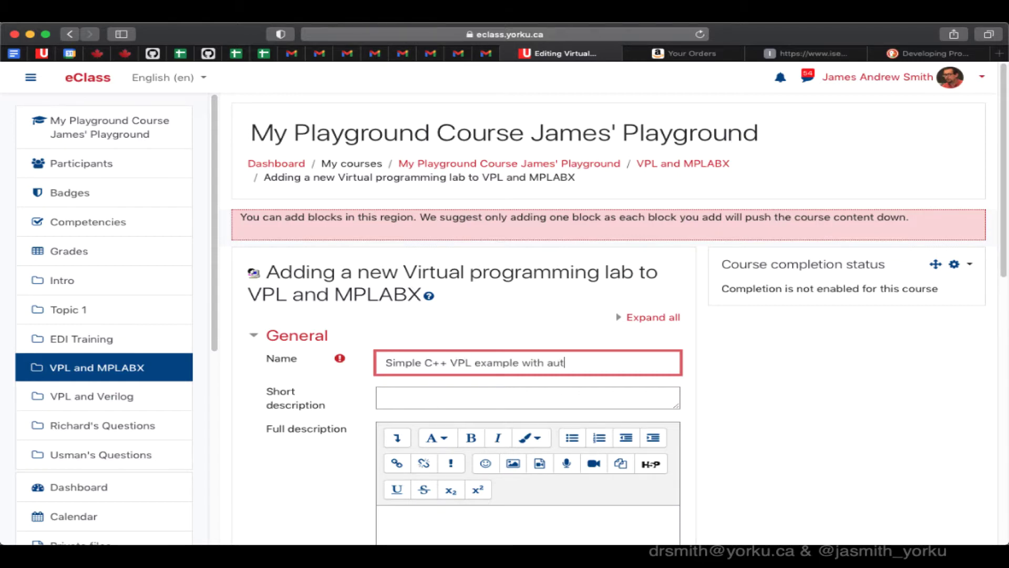
key("BackSpace")
key("BackSpace")
key("BackSpace")
type("auto-grading")
key("Tab")
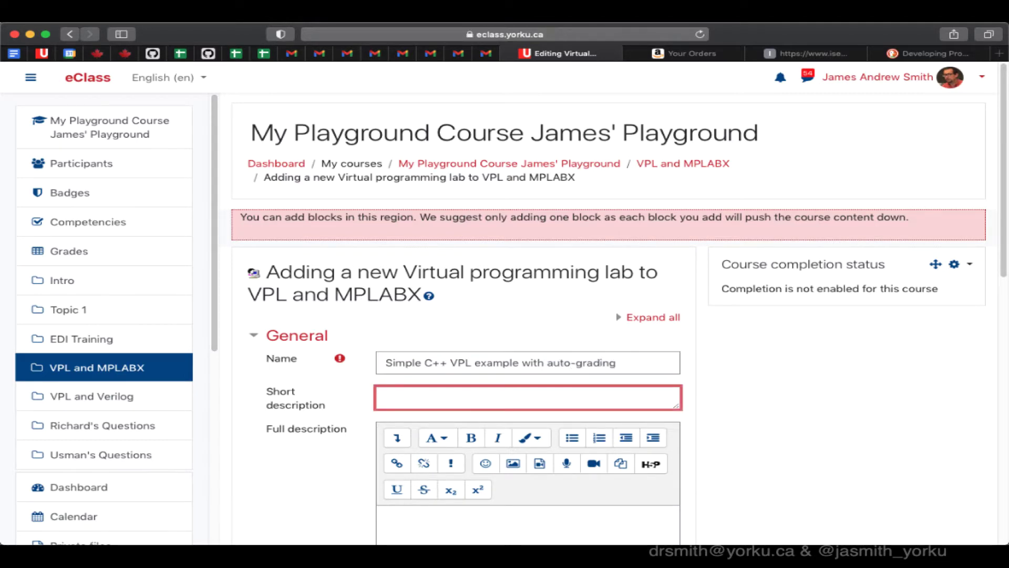
type("Use the auto-grading feature in VPL")
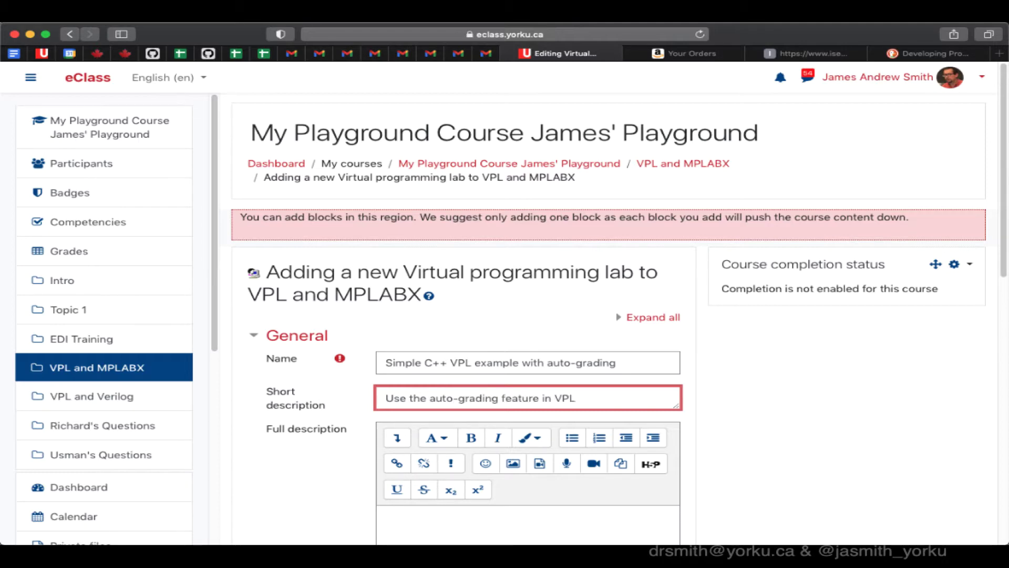
Expand the Grade settings, then save the new lab and display it
scroll(215, 371, "down", 5)
scroll(333, 367, "down", 8)
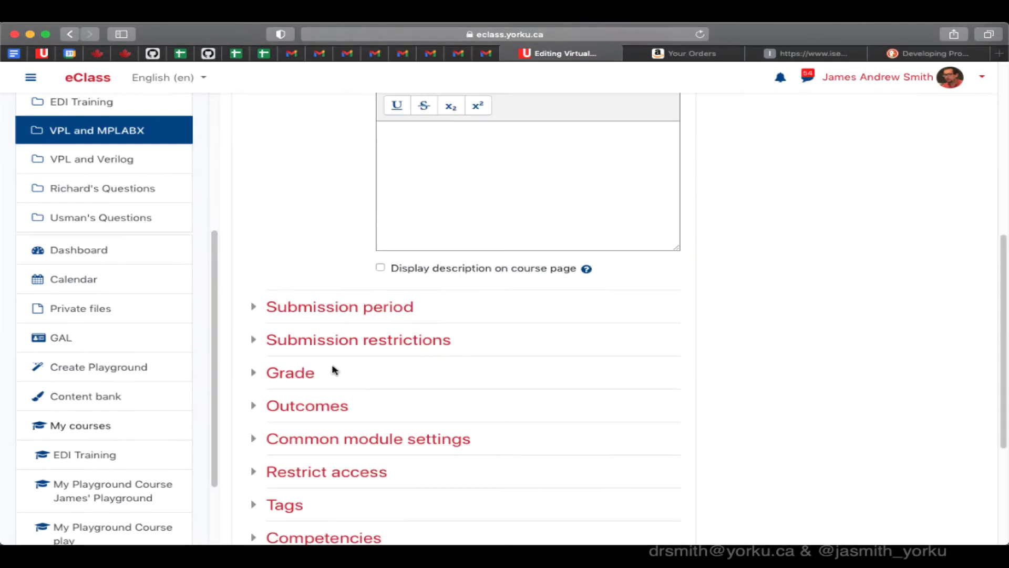
left_click(290, 351)
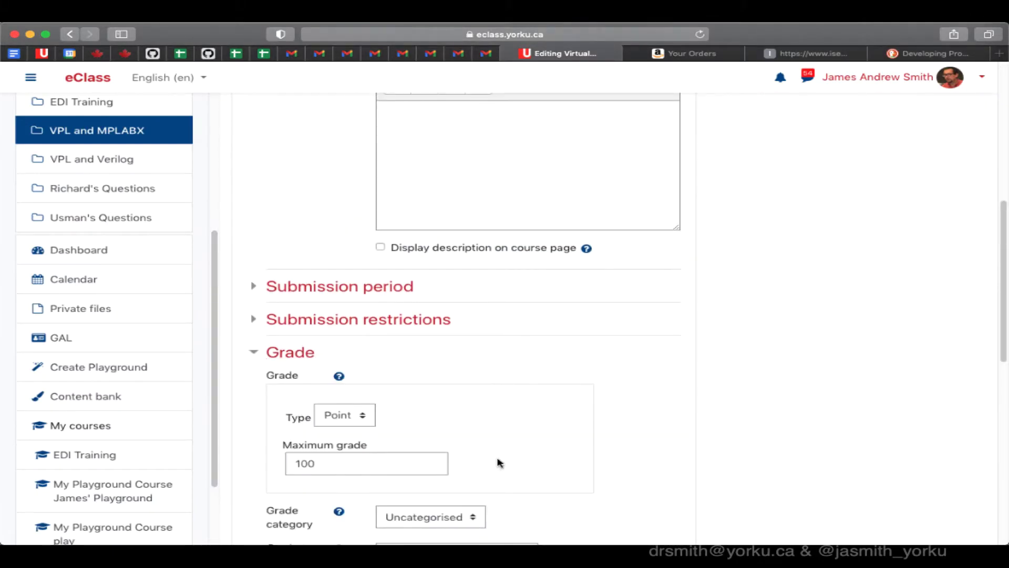
scroll(756, 452, "down", 8)
scroll(757, 452, "down", 3)
left_click(624, 355)
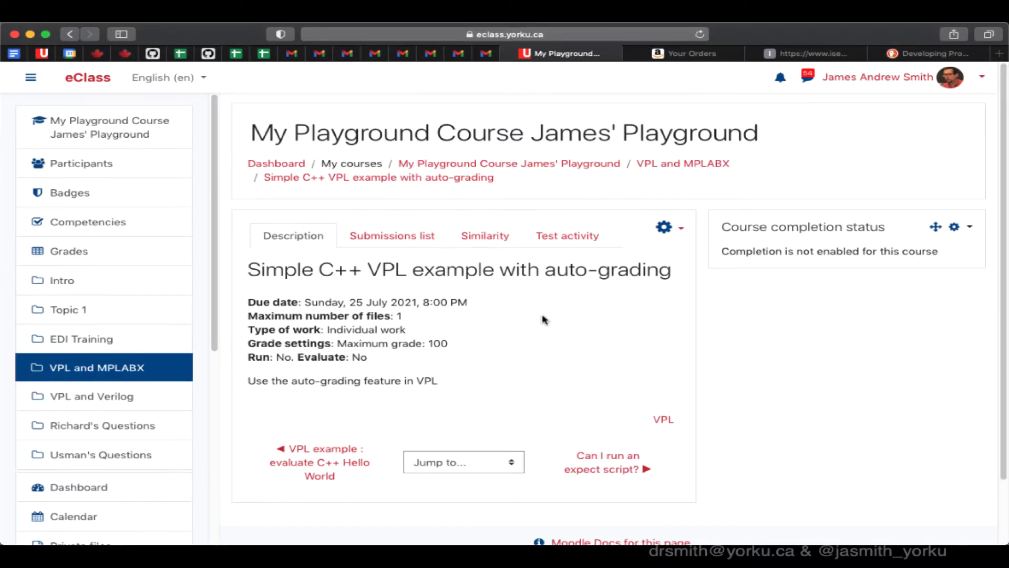
left_click(664, 228)
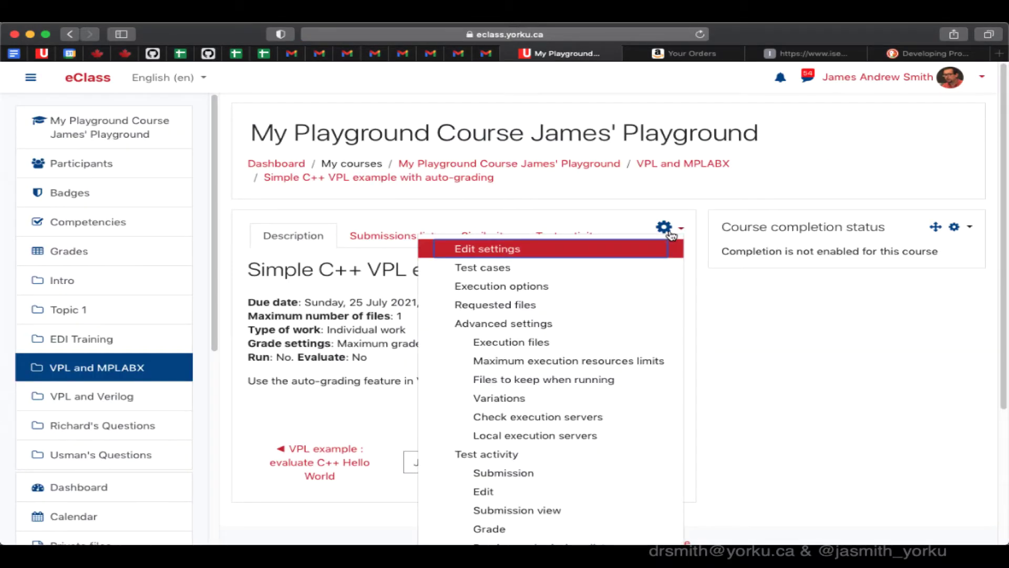
Set the run script to CPP (g++), set Run, Evaluate and Automatic grade to Yes, and save
left_click(514, 289)
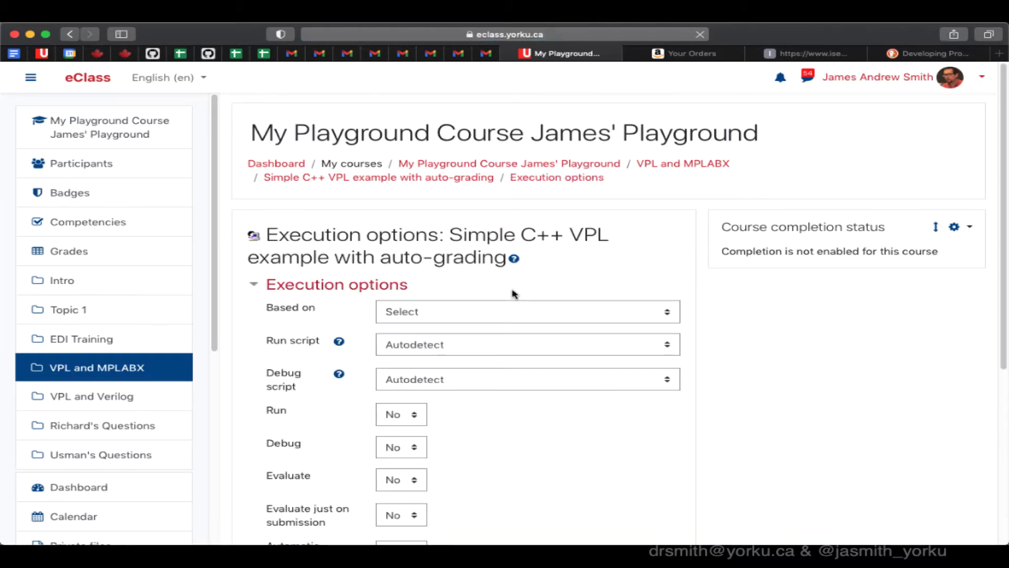
left_click(462, 344)
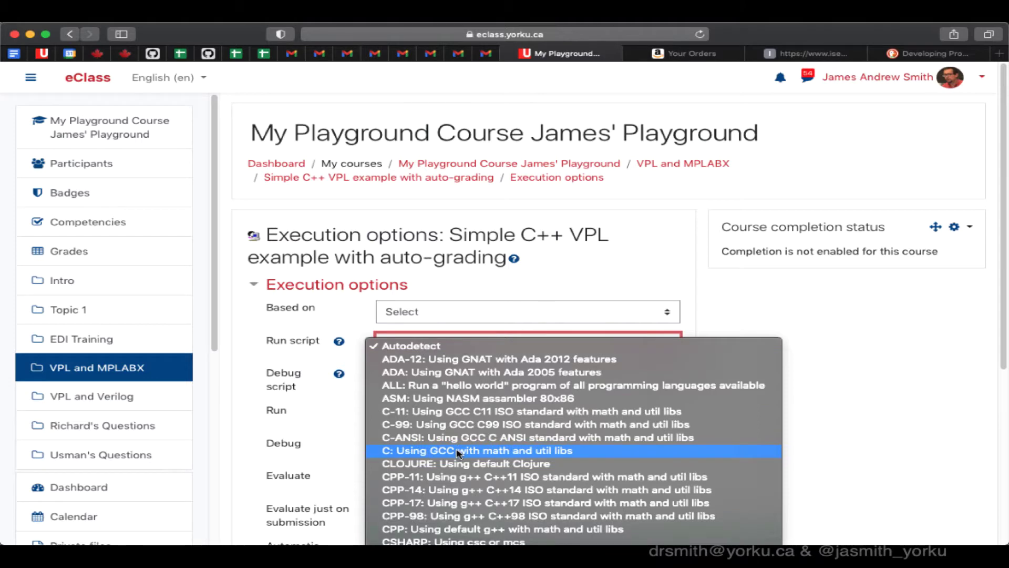
left_click(451, 529)
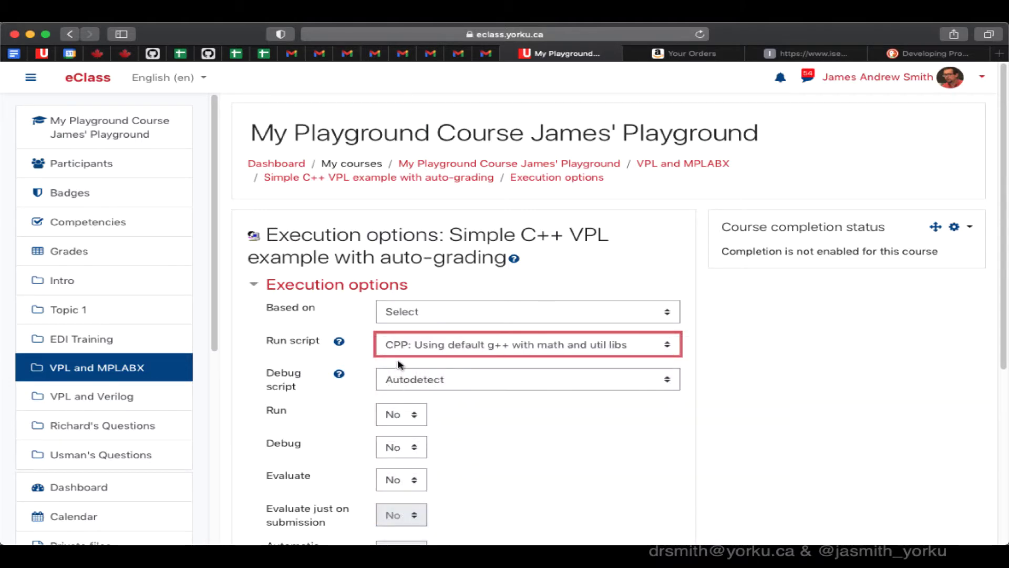
left_click(401, 418)
left_click(400, 429)
left_click(399, 479)
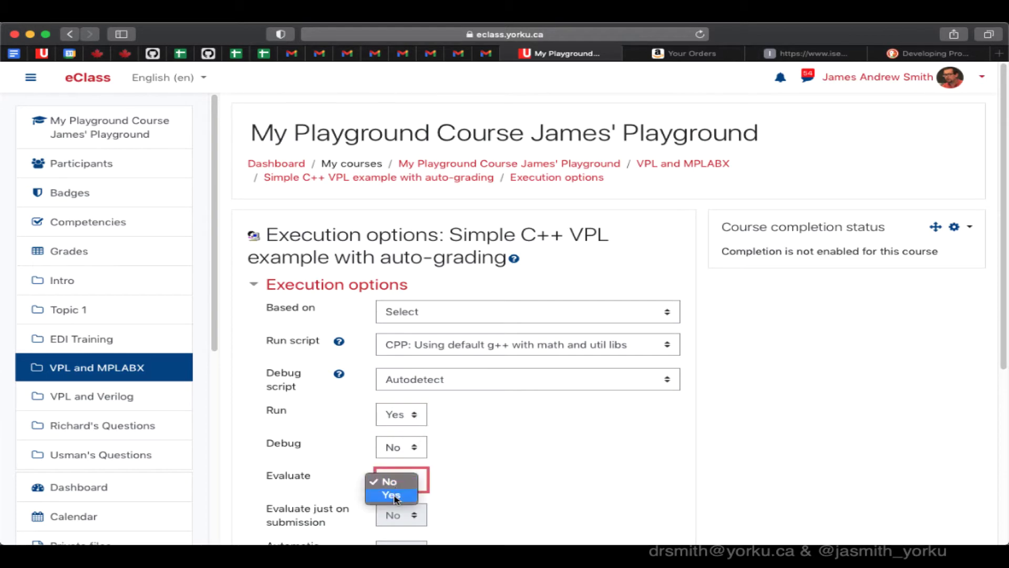
left_click(395, 496)
scroll(514, 473, "down", 4)
left_click(403, 445)
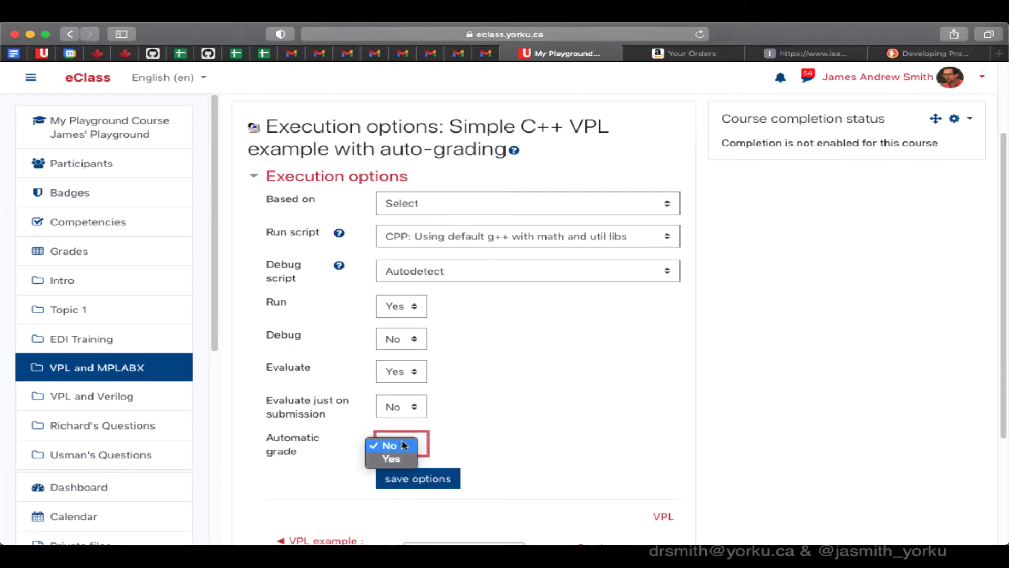
left_click(400, 459)
left_click(449, 481)
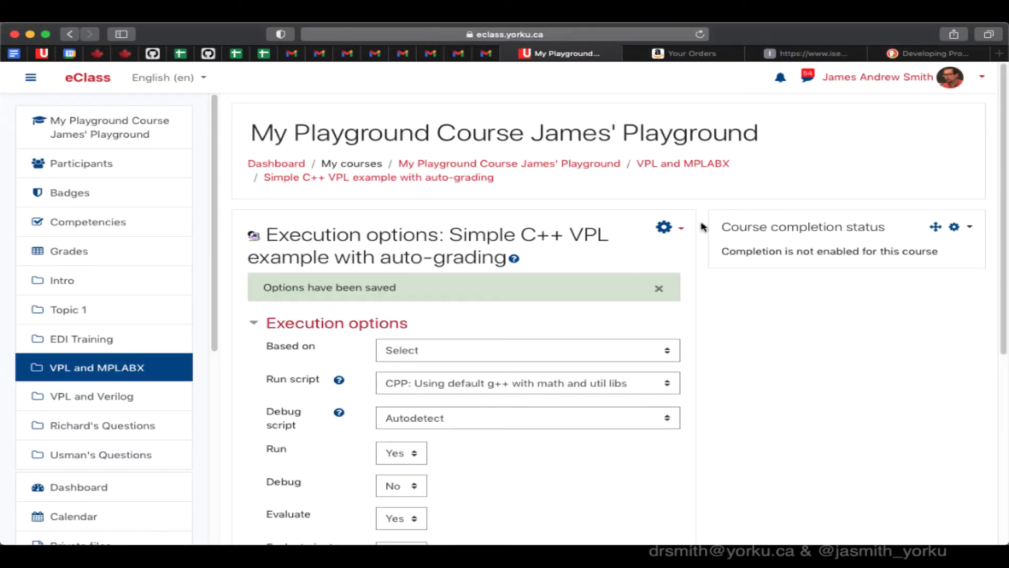
left_click(473, 179)
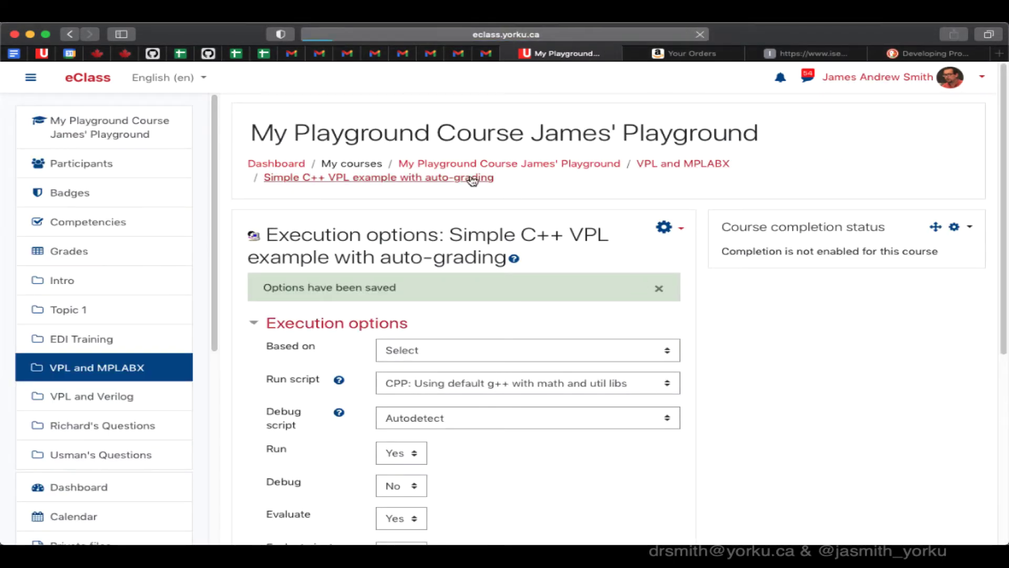
Create an empty requested file named studentTemplate.cpp on the Requested files page
left_click(665, 227)
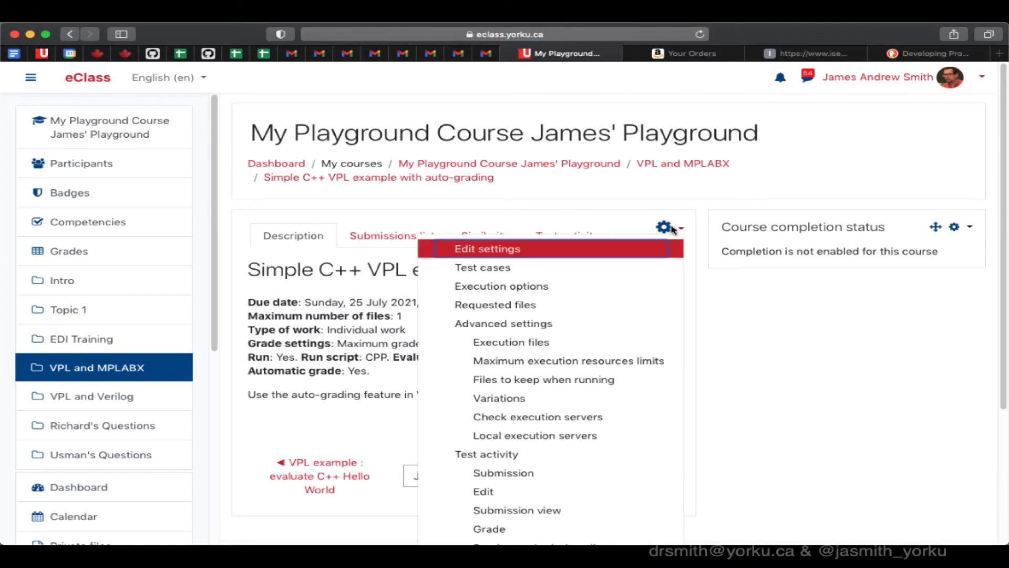
left_click(503, 307)
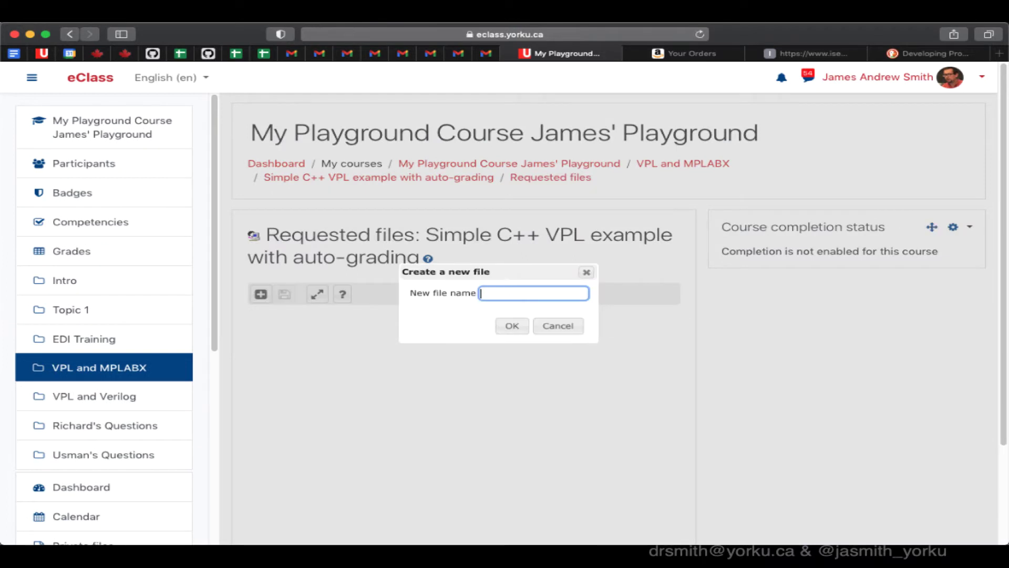
type("studentTemplate.cpp")
key("Return")
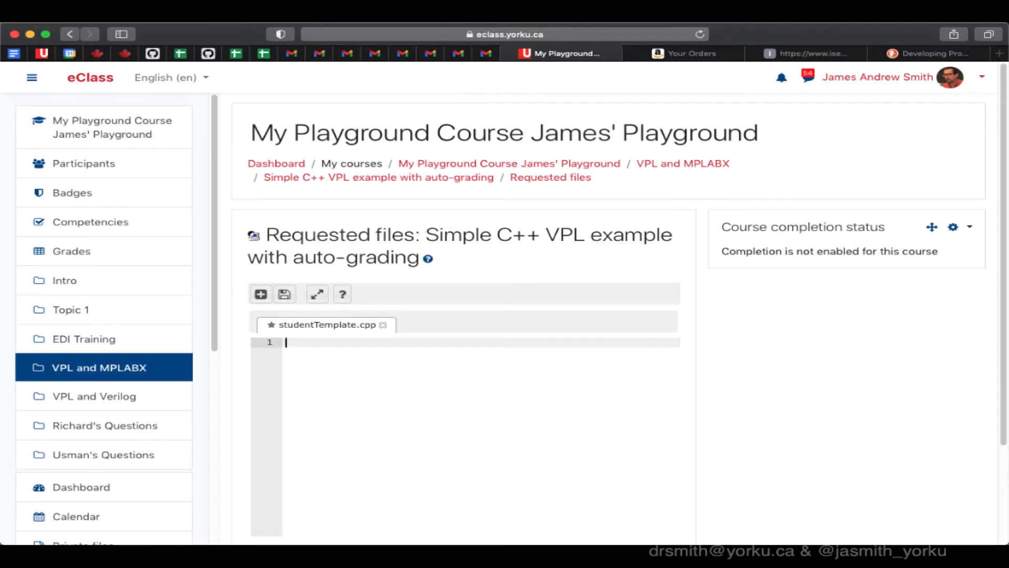
Write a Hello World program (#include <iostream>, main printing "Hello World!") in studentTemplate.cpp and save it
type("#include <iostream>")
key("Return")
key("Return")
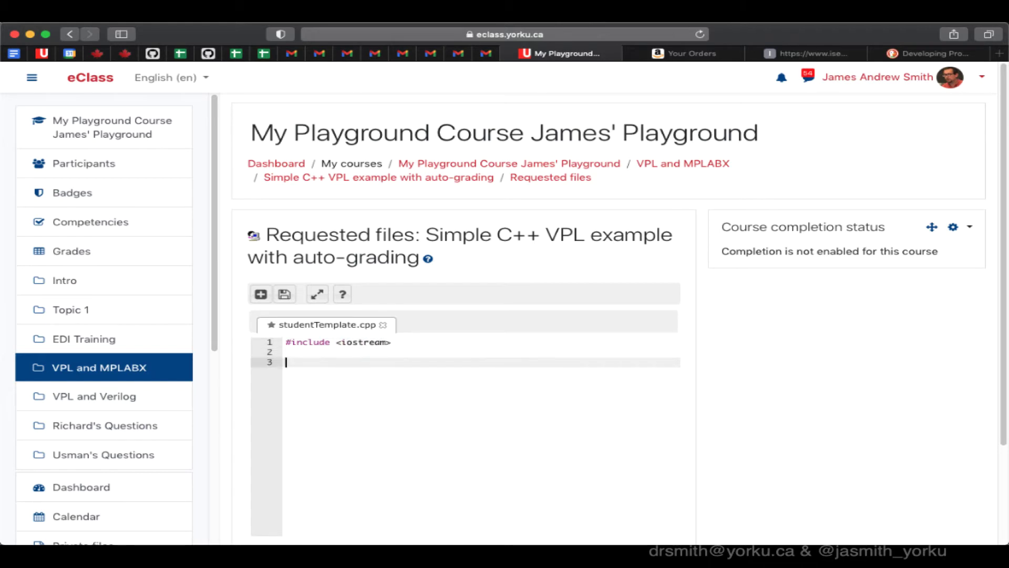
type("int main(void){")
key("Return")
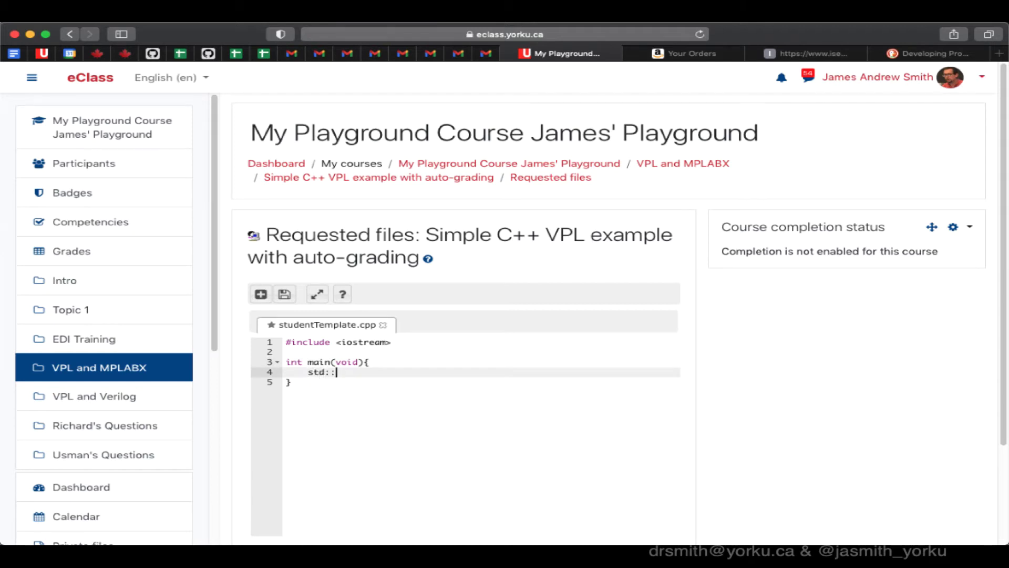
type("std::cout << \"Hello World!\";")
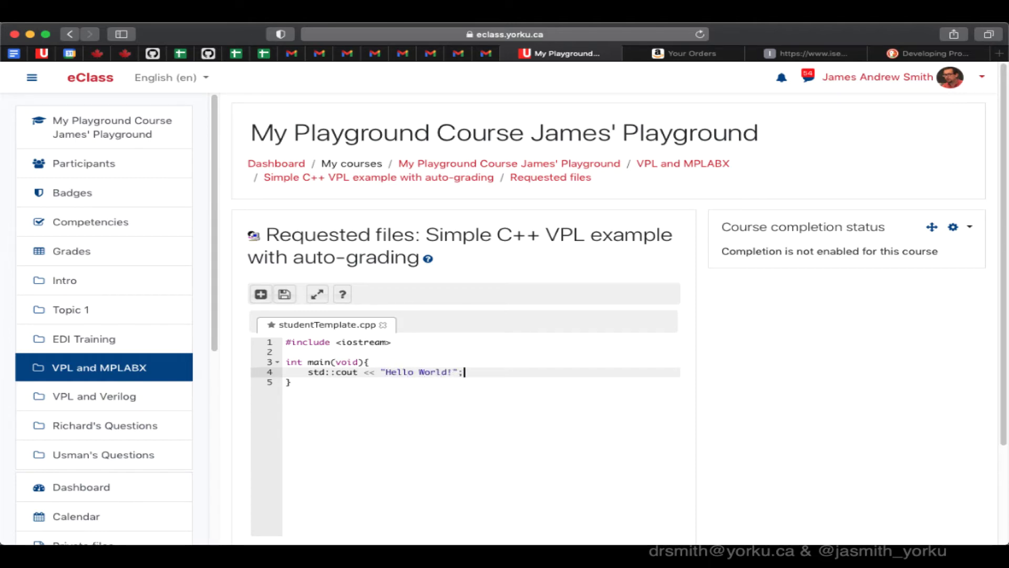
key("Return")
type("return 0;")
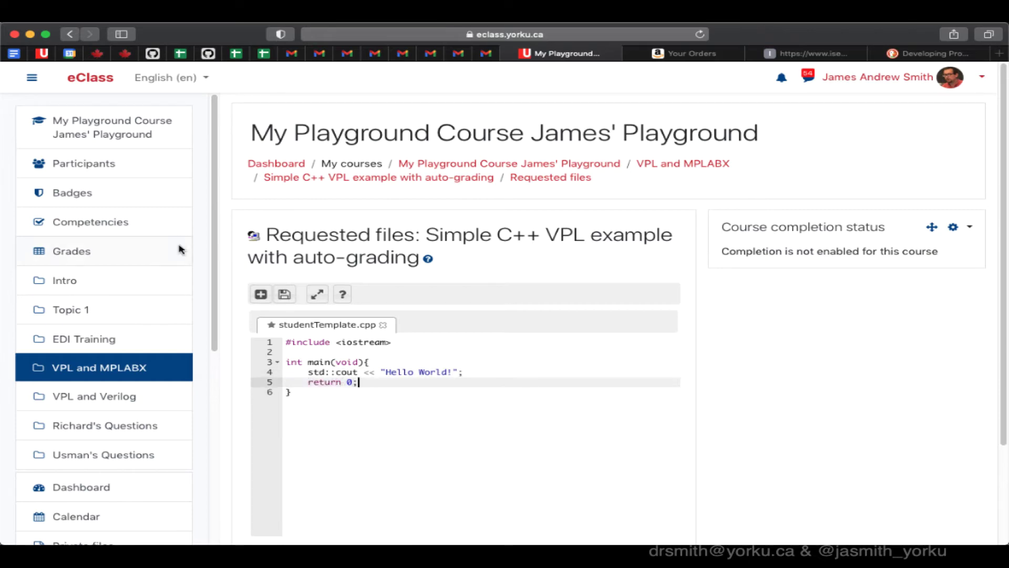
left_click(281, 294)
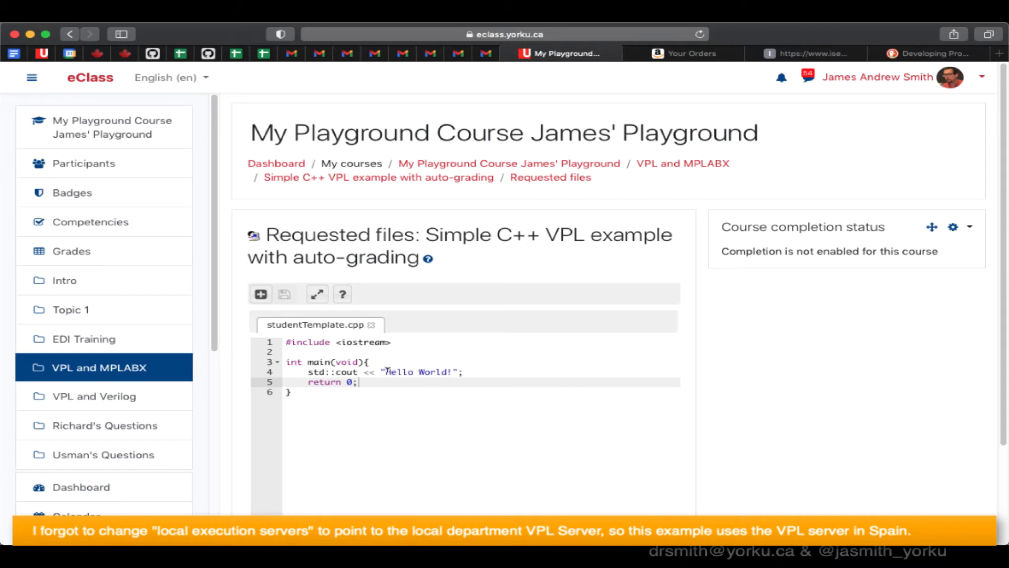
Return to the lab's description page
left_click_drag(388, 372, 458, 372)
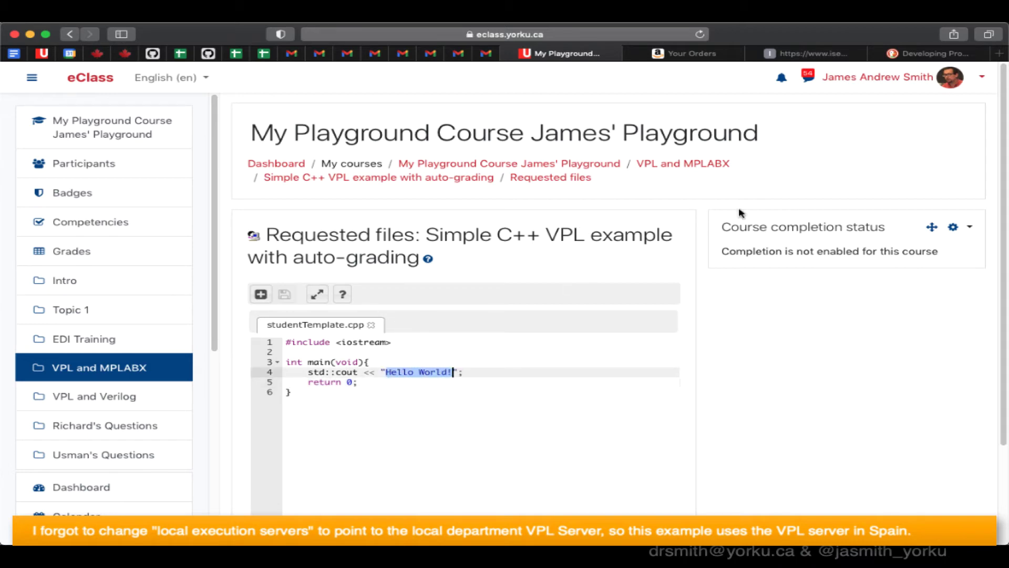
left_click(467, 179)
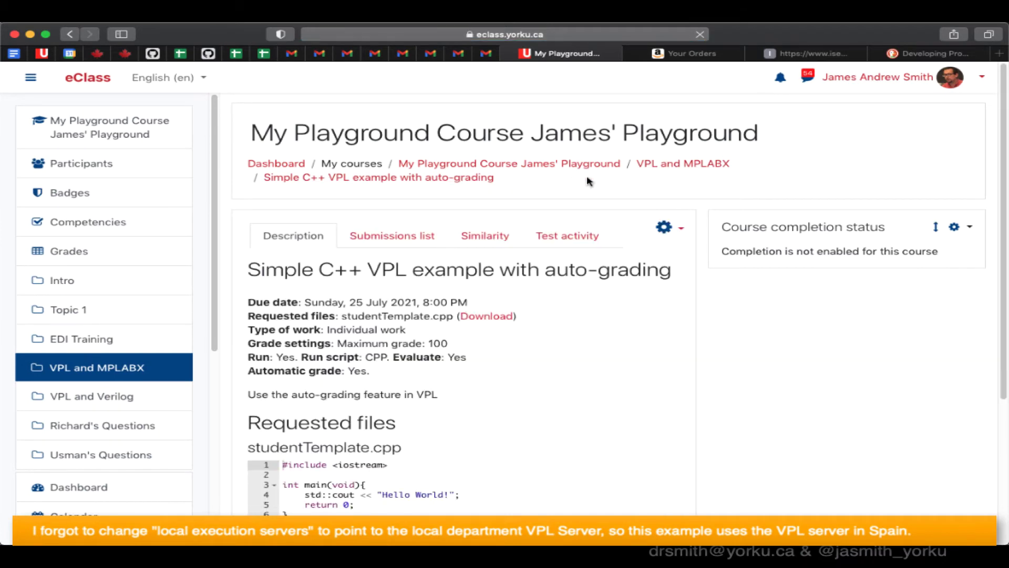
left_click(664, 227)
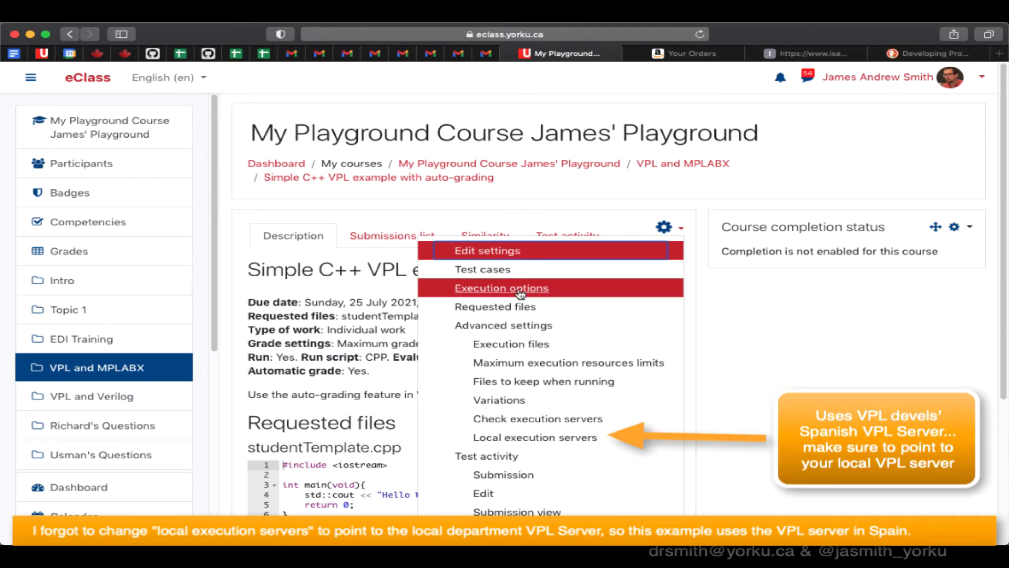
Open the lab's Execution files editor from Advanced settings
left_click(512, 347)
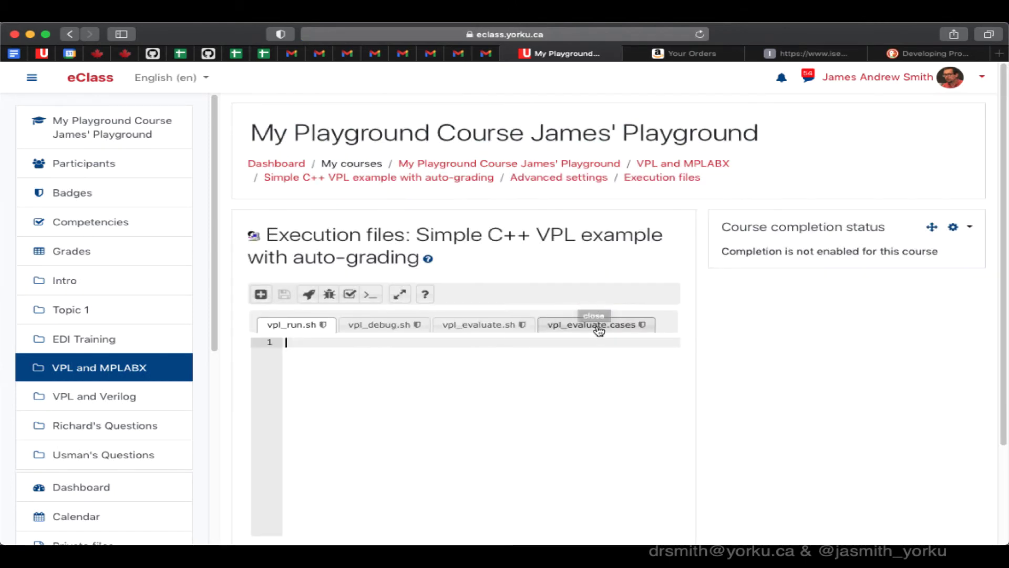
Save vpl_evaluate.cases with case 'Test 1' expecting output "Hello World!", then return to the course
left_click(599, 324)
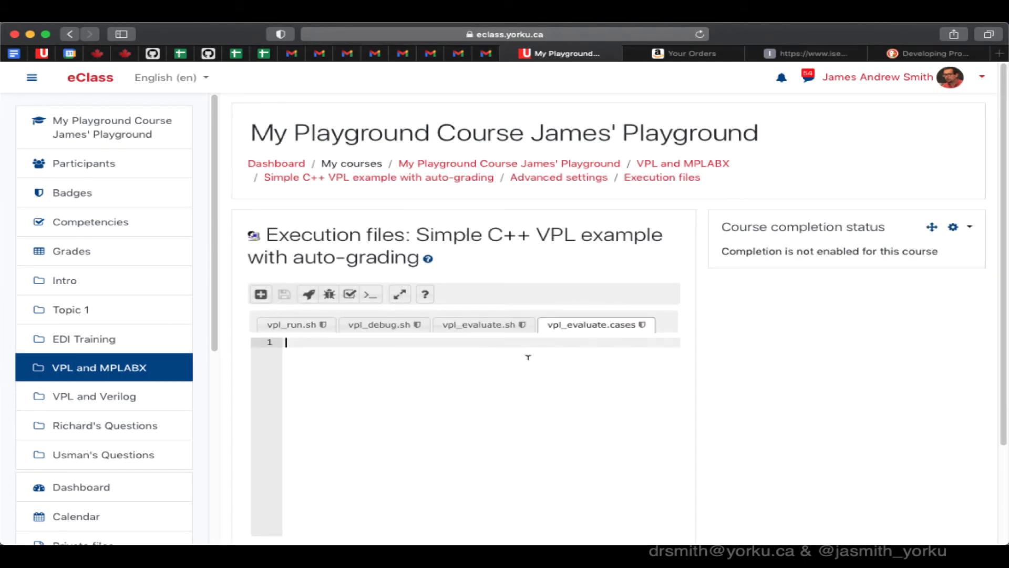
type("C")
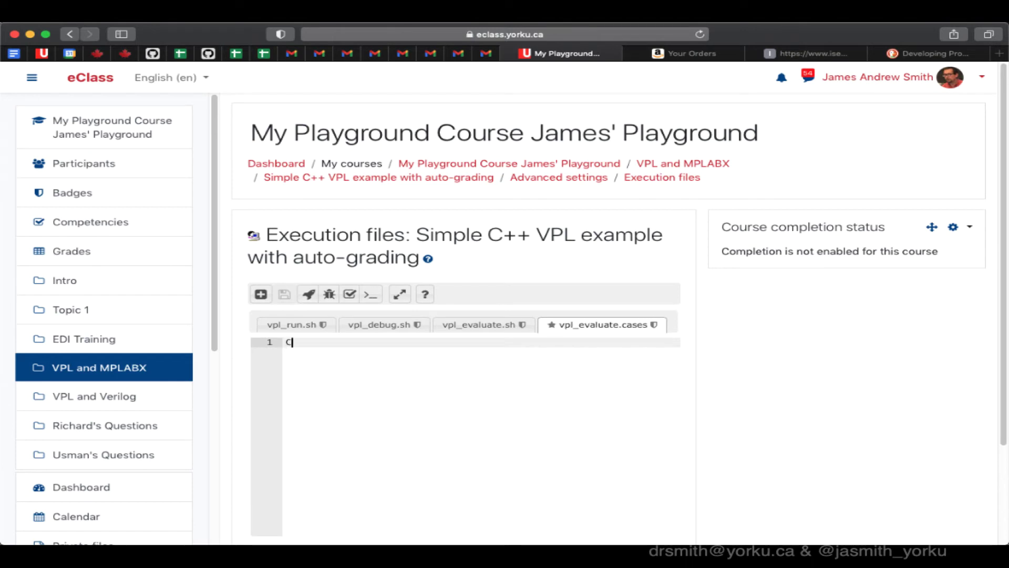
type("ase = Test 1")
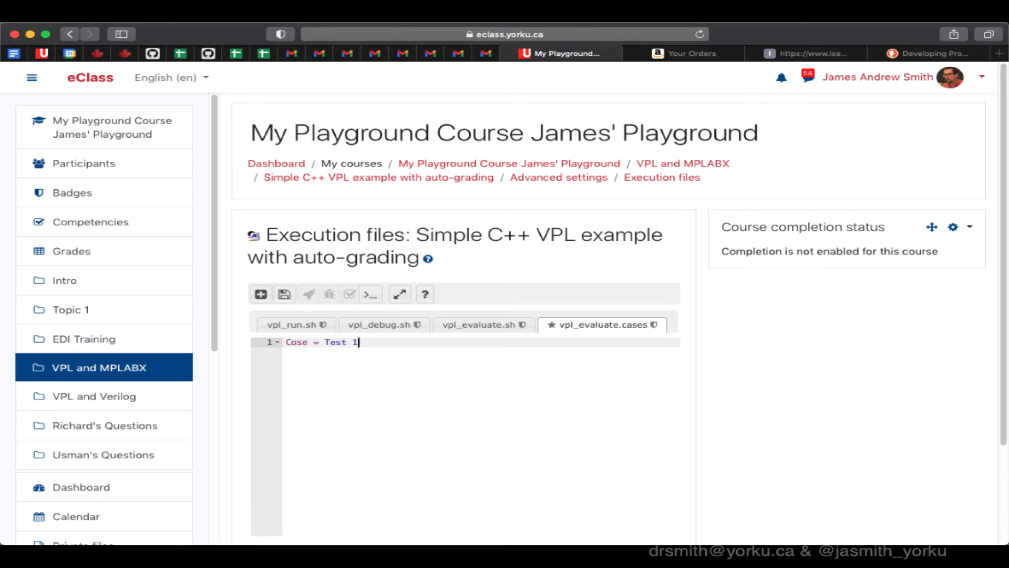
key("Return")
type("output = ")
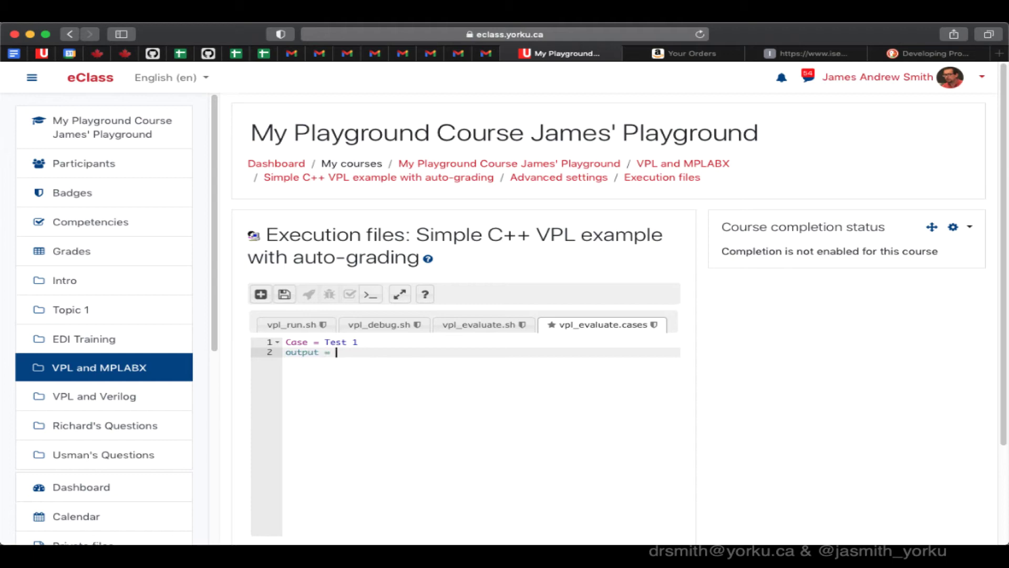
type("\"Hello World!\"")
left_click(282, 295)
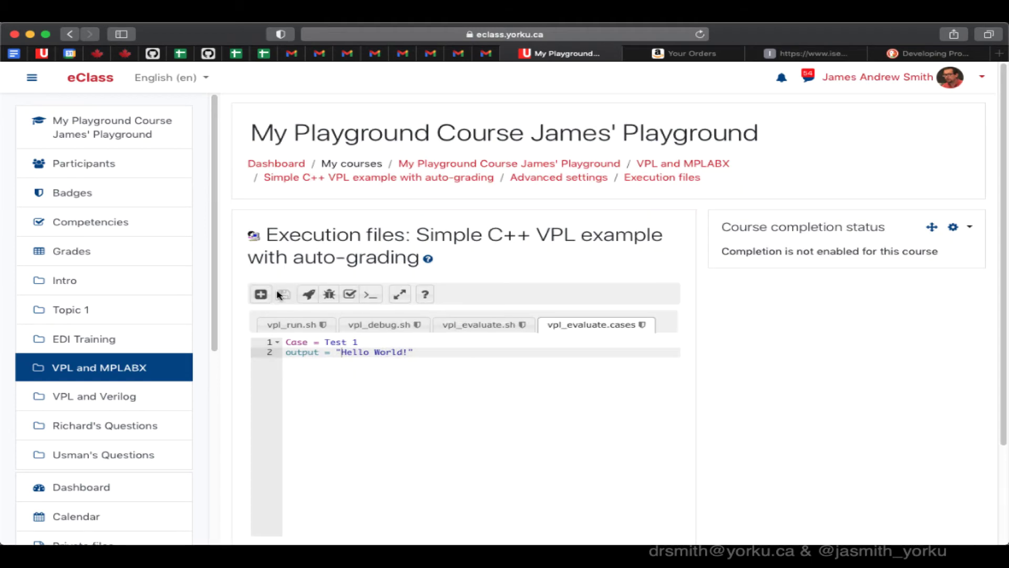
left_click(56, 137)
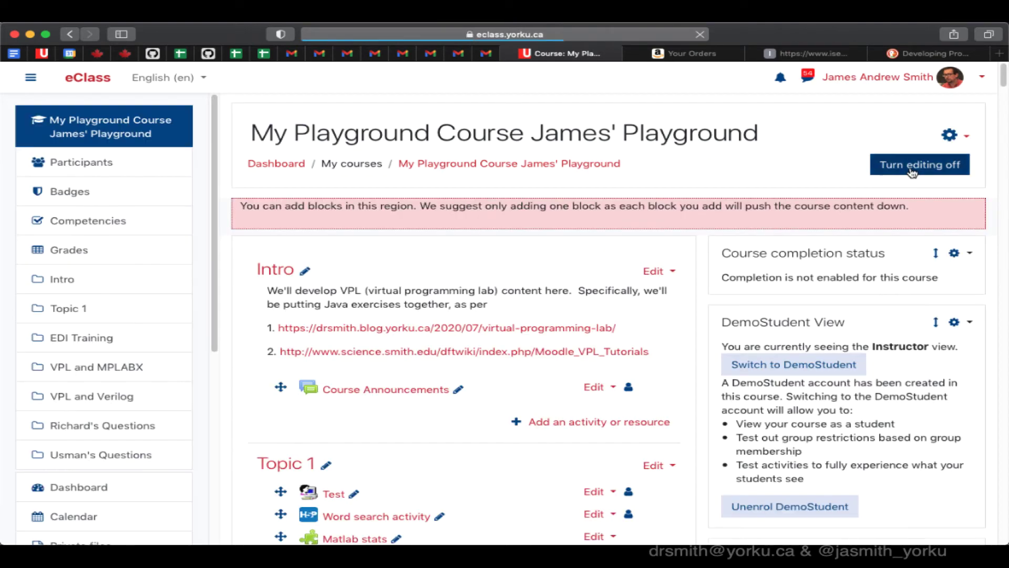
Switch to DemoStudent and open the Simple C++ VPL example activity under VPL and MPLABX
left_click(840, 371)
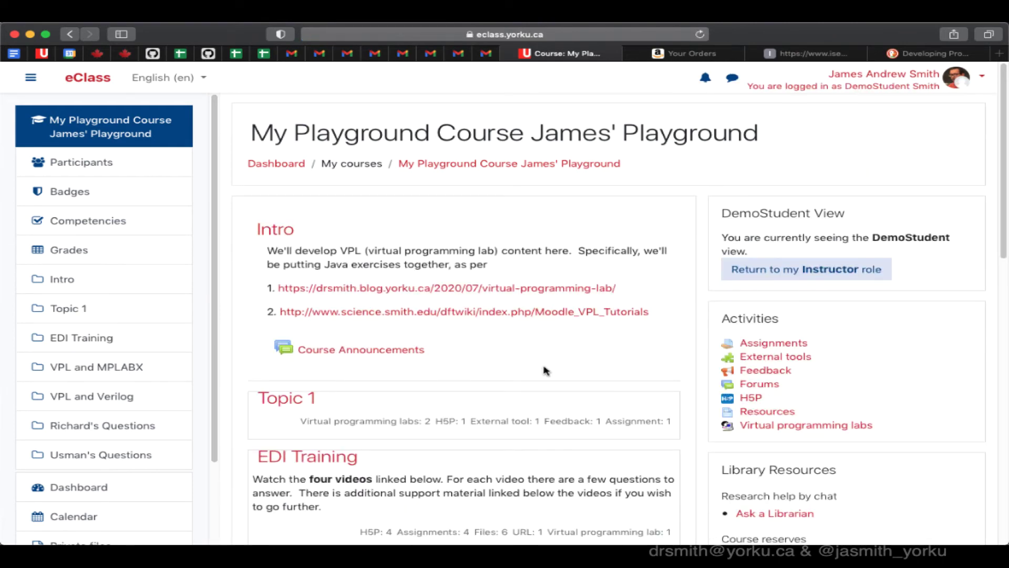
scroll(545, 371, "down", 6)
left_click(333, 264)
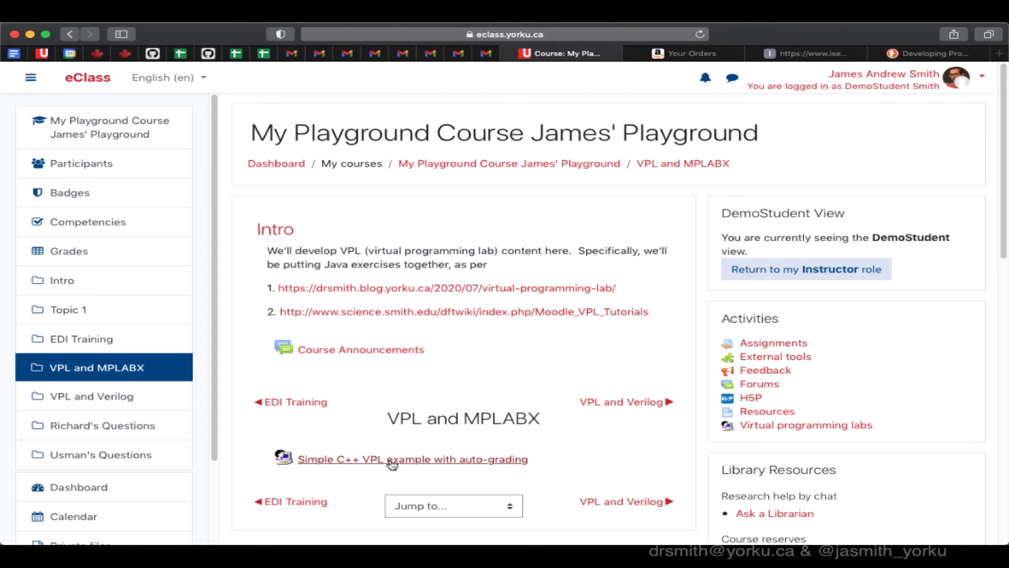
left_click(391, 461)
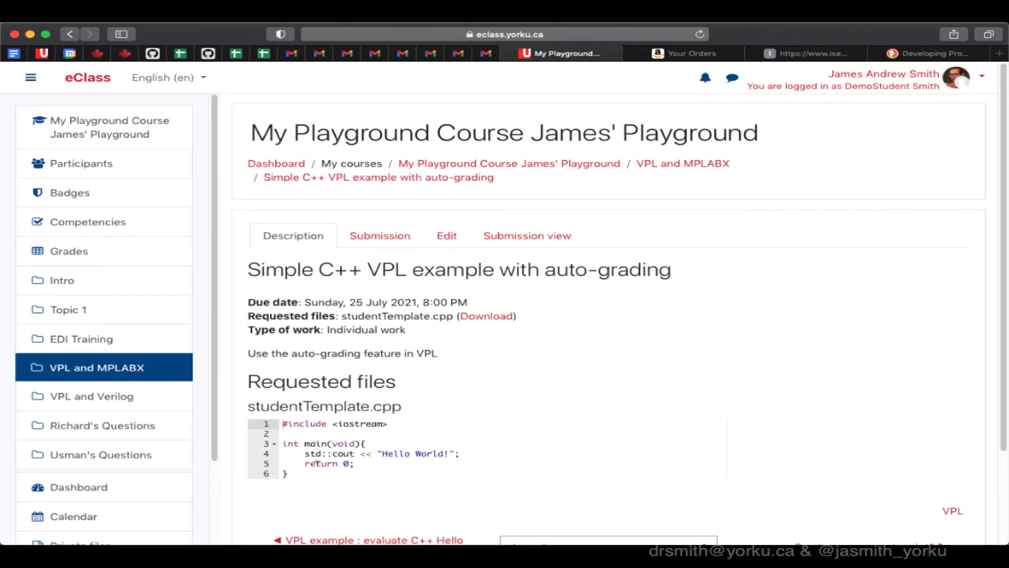
left_click(82, 251)
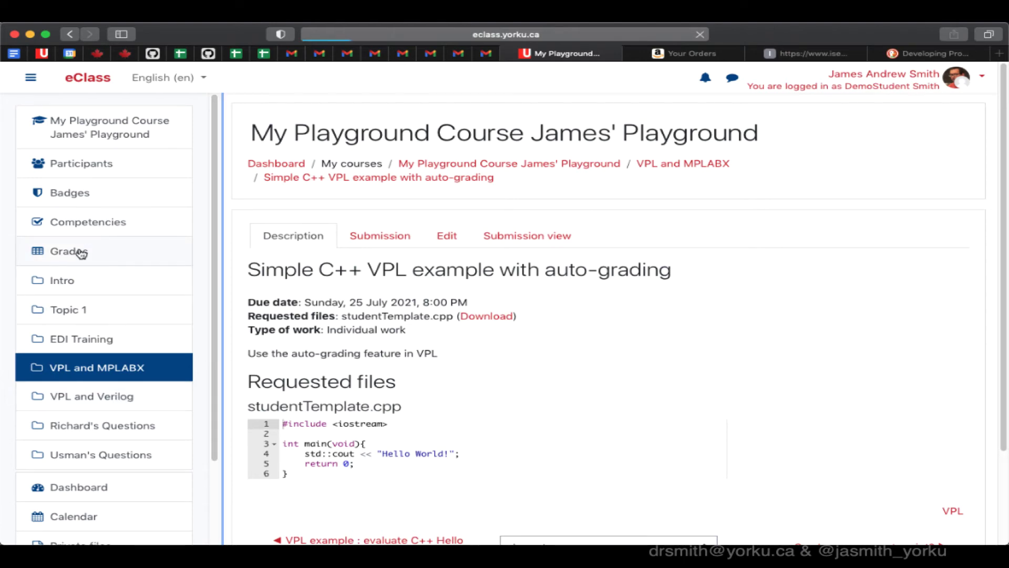
scroll(572, 342, "down", 15)
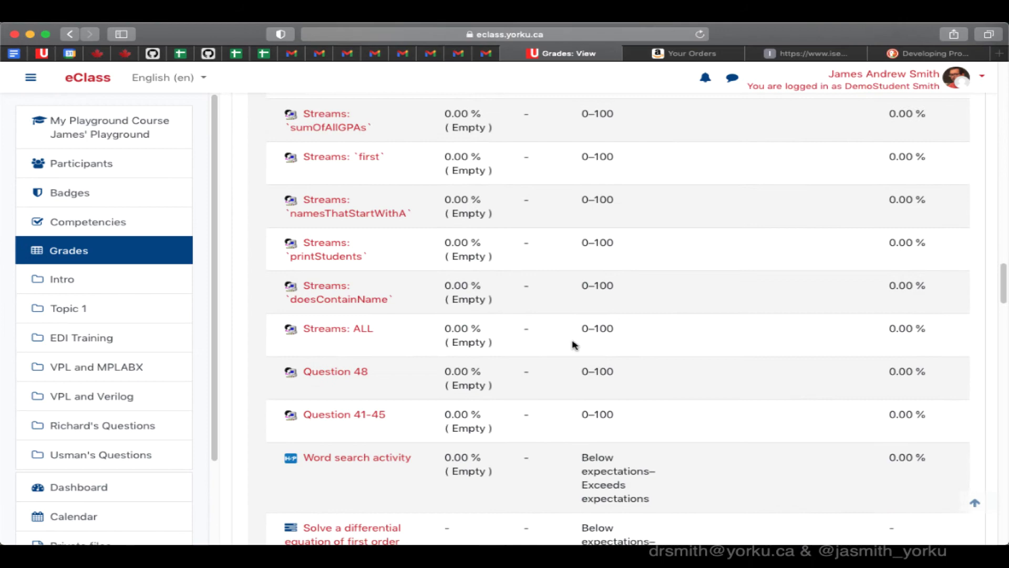
scroll(574, 344, "down", 10)
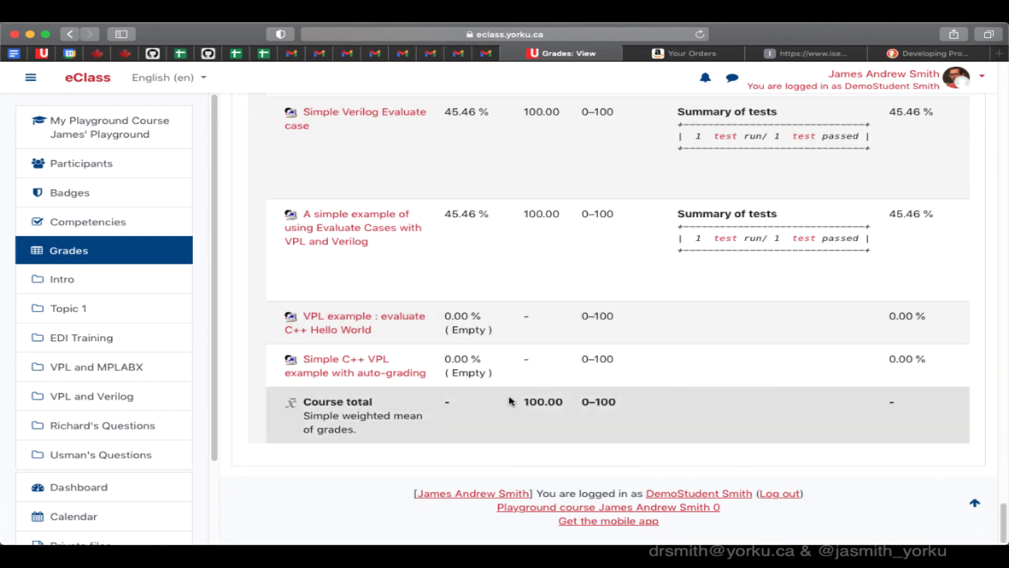
left_click_drag(739, 362, 303, 356)
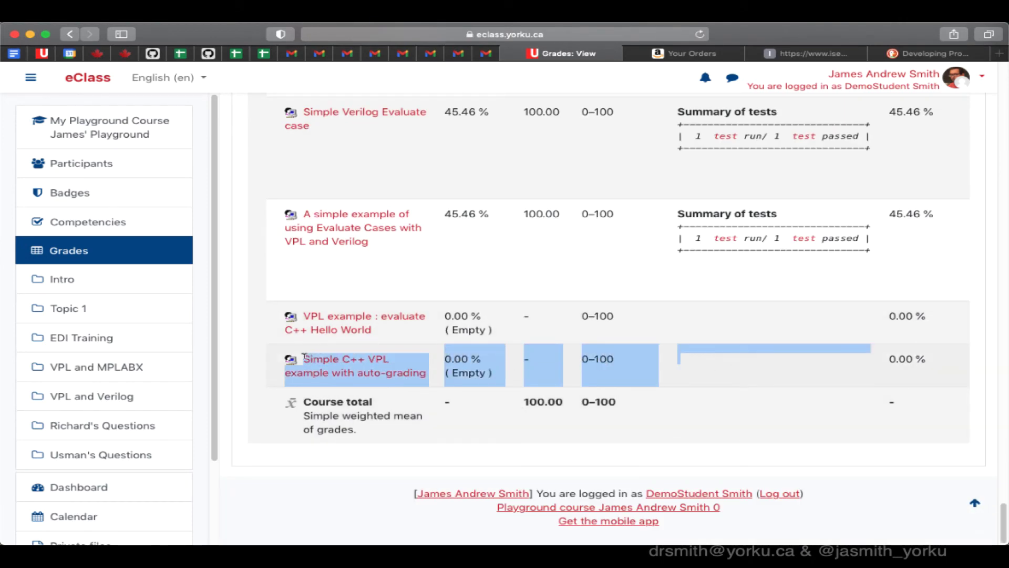
left_click(552, 367)
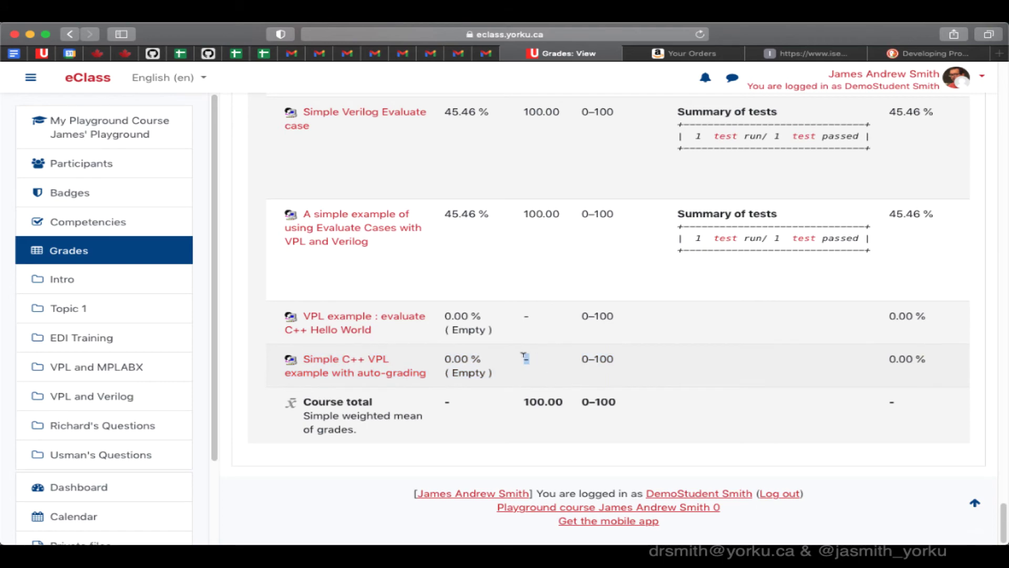
double_click(525, 357)
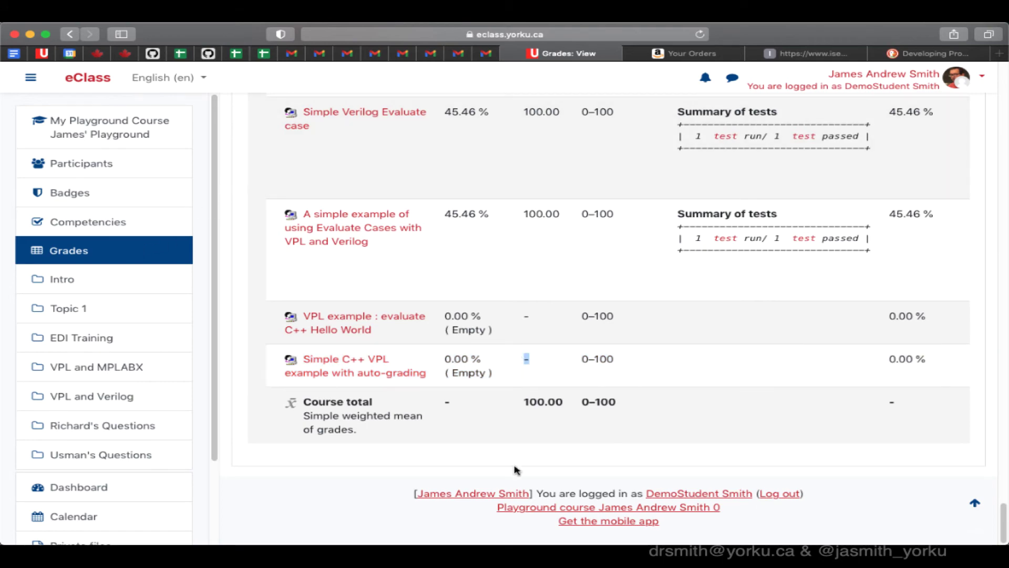
left_click(361, 369)
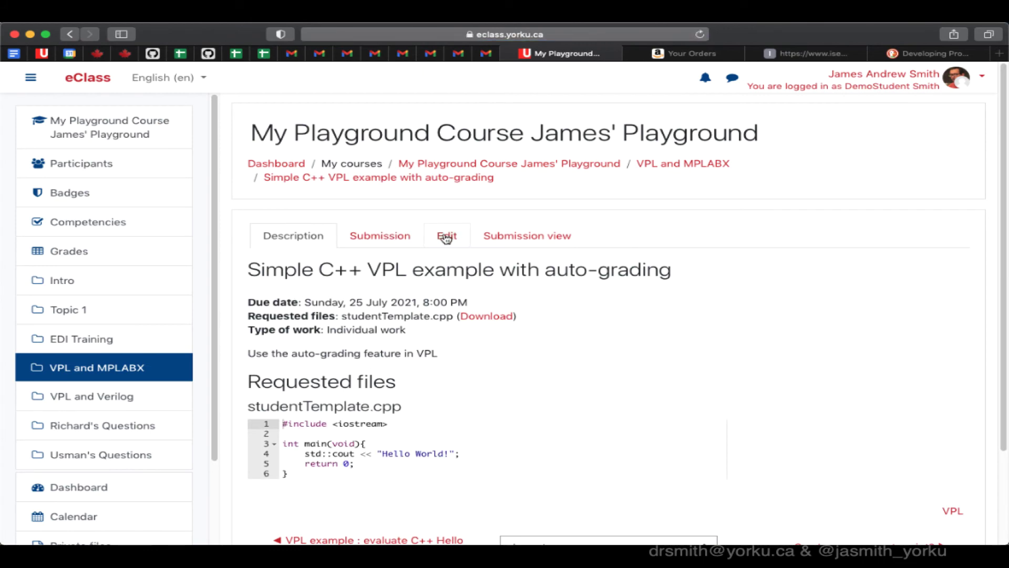
In the Edit tab, save the Hello World code, run it, and close the output console
left_click(444, 237)
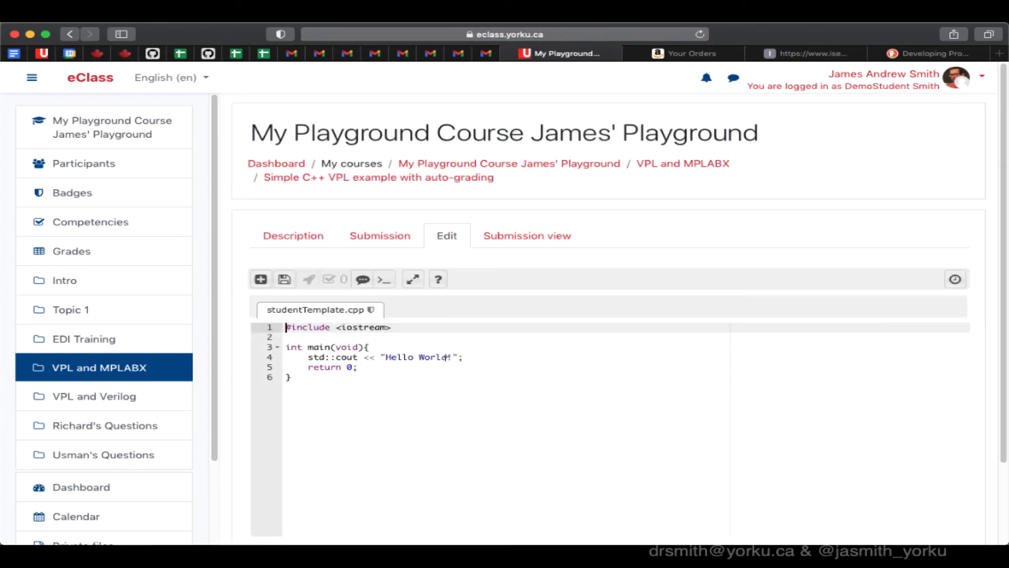
left_click(385, 357)
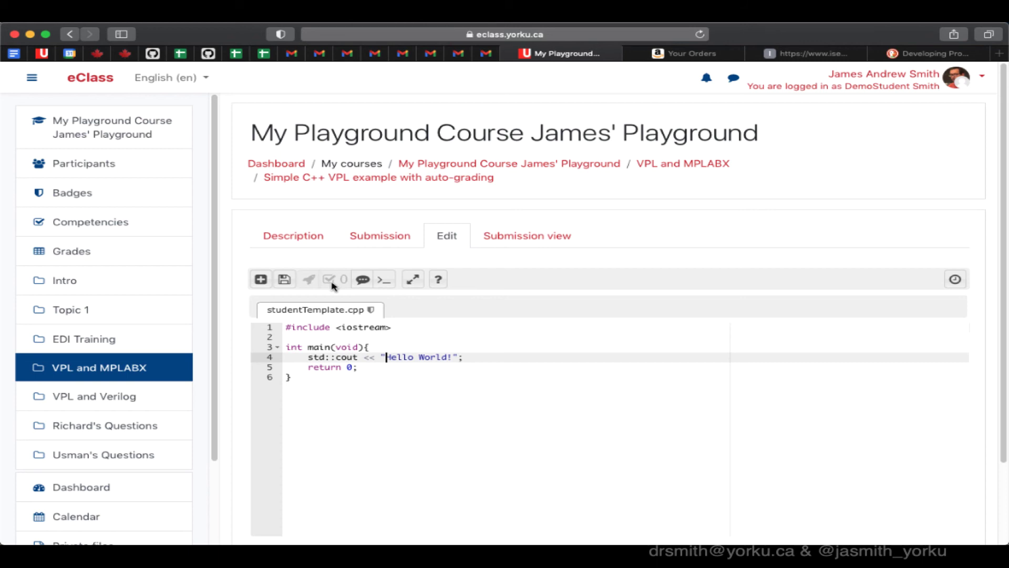
left_click(286, 280)
left_click(310, 280)
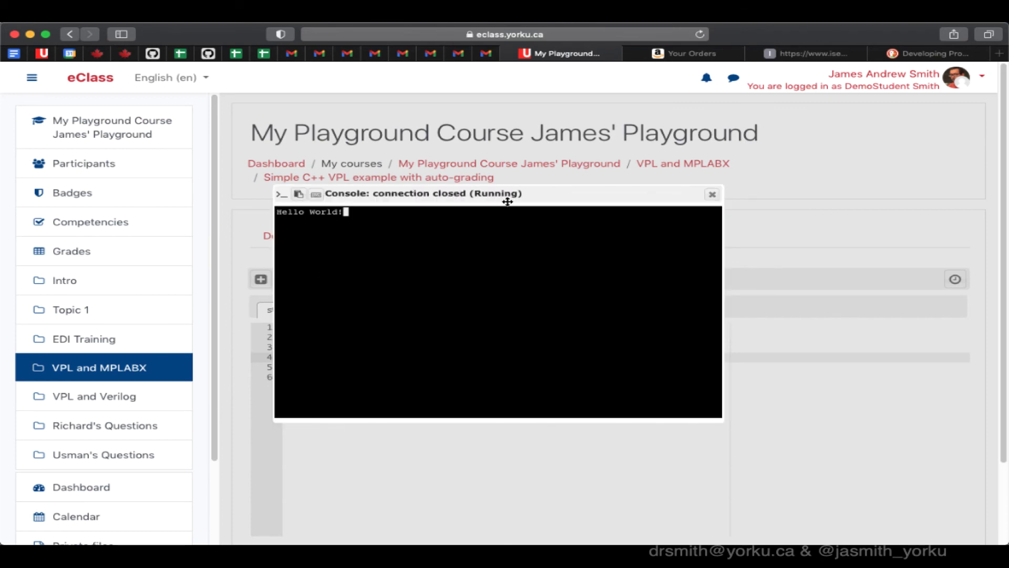
left_click(717, 195)
Evaluate the submission, check 1 test passed and a proposed grade of 100 / 100, then open Grades
left_click(331, 281)
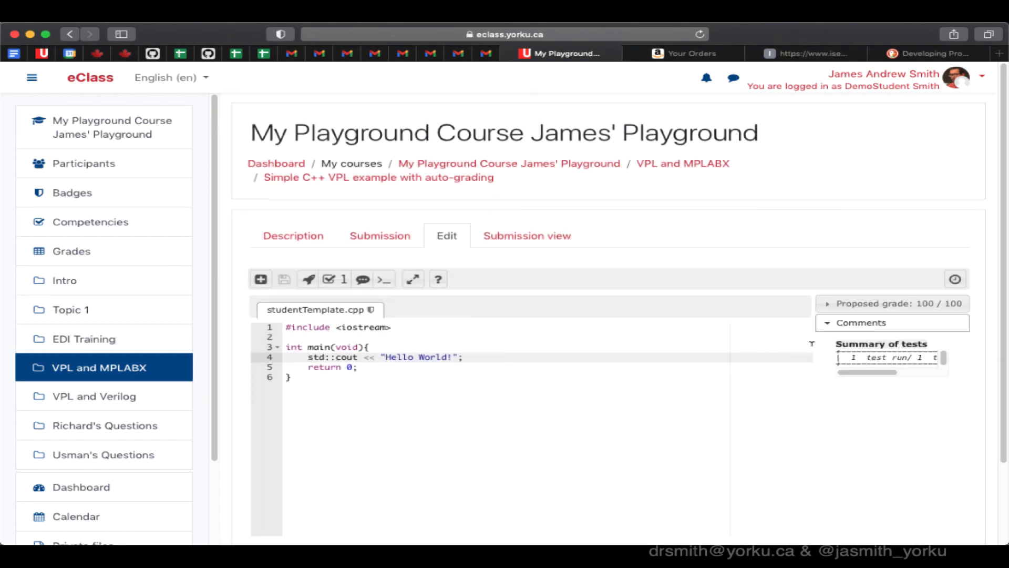
left_click_drag(815, 346, 687, 340)
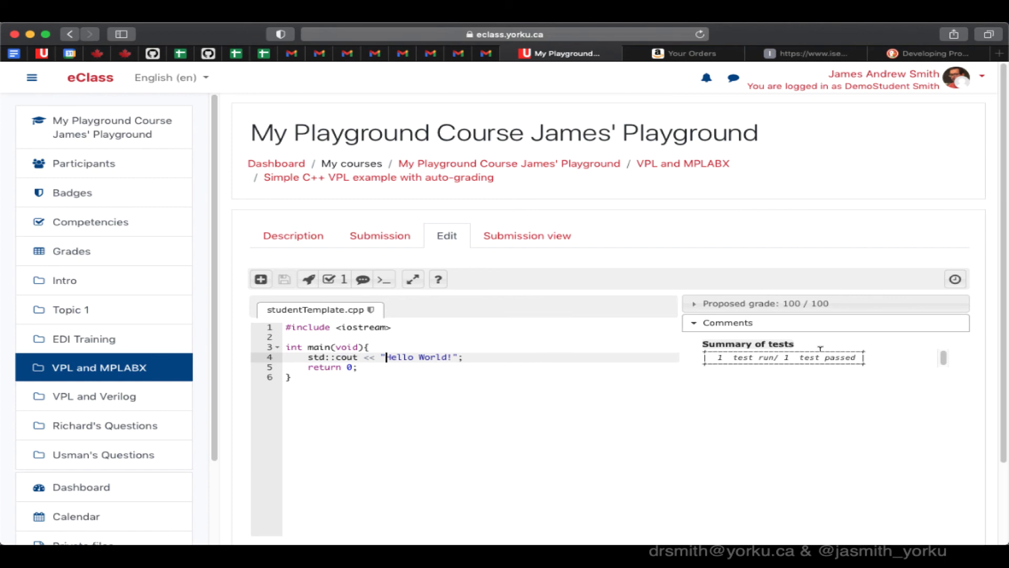
left_click_drag(783, 356, 856, 363)
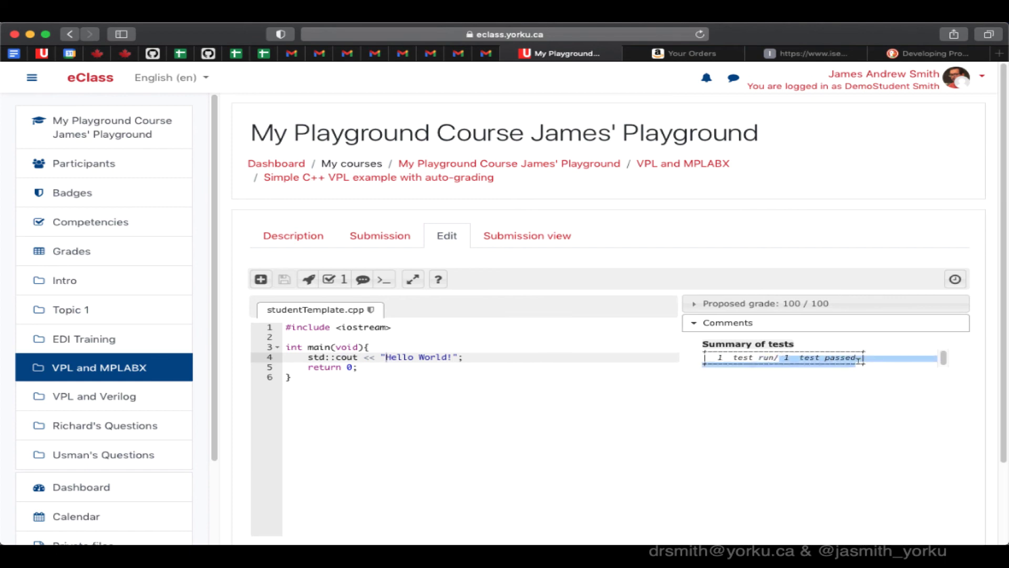
left_click_drag(782, 305, 869, 302)
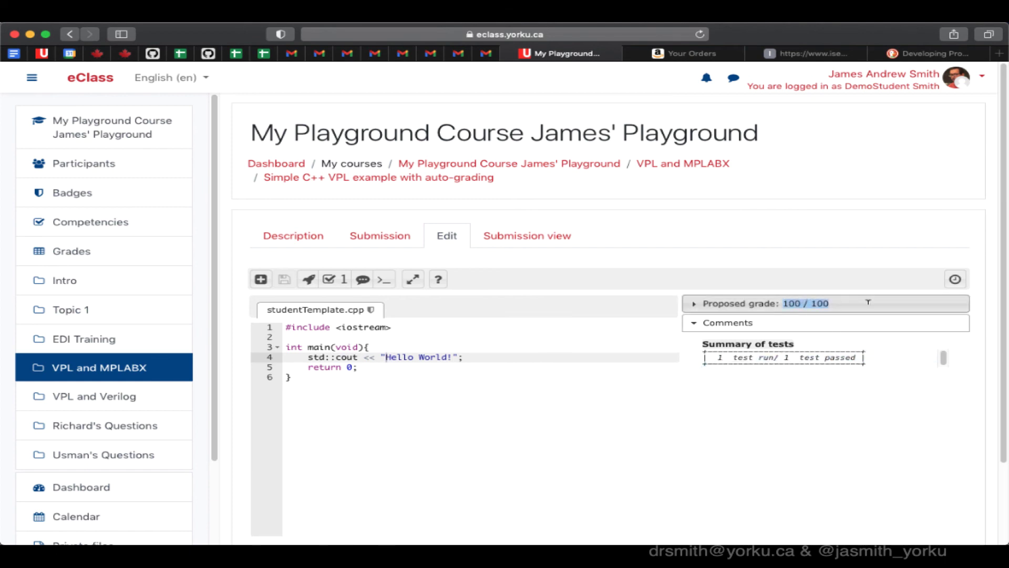
left_click(522, 352)
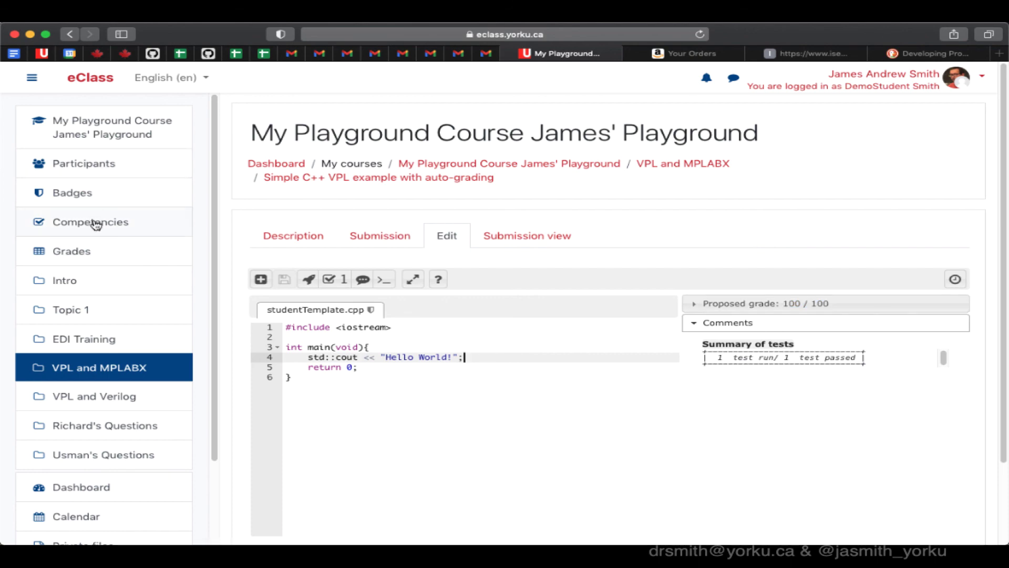
left_click(99, 258)
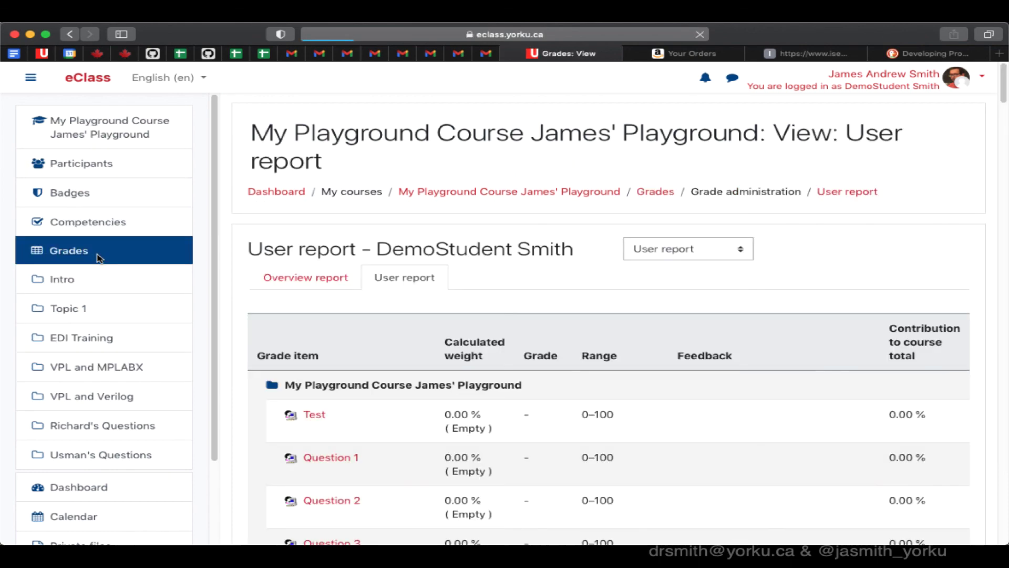
scroll(411, 462, "down", 15)
scroll(411, 463, "down", 20)
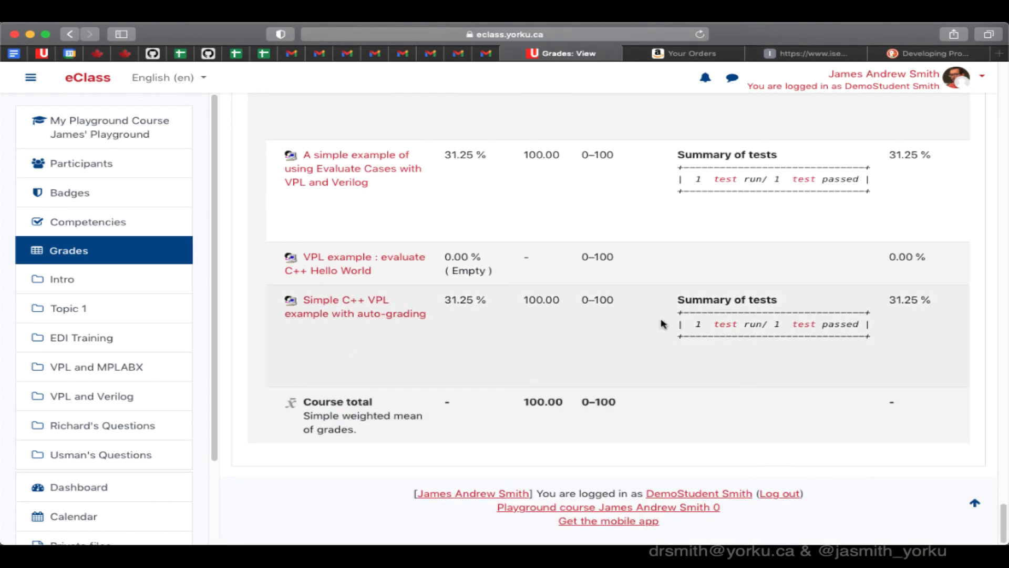
left_click_drag(693, 322, 867, 324)
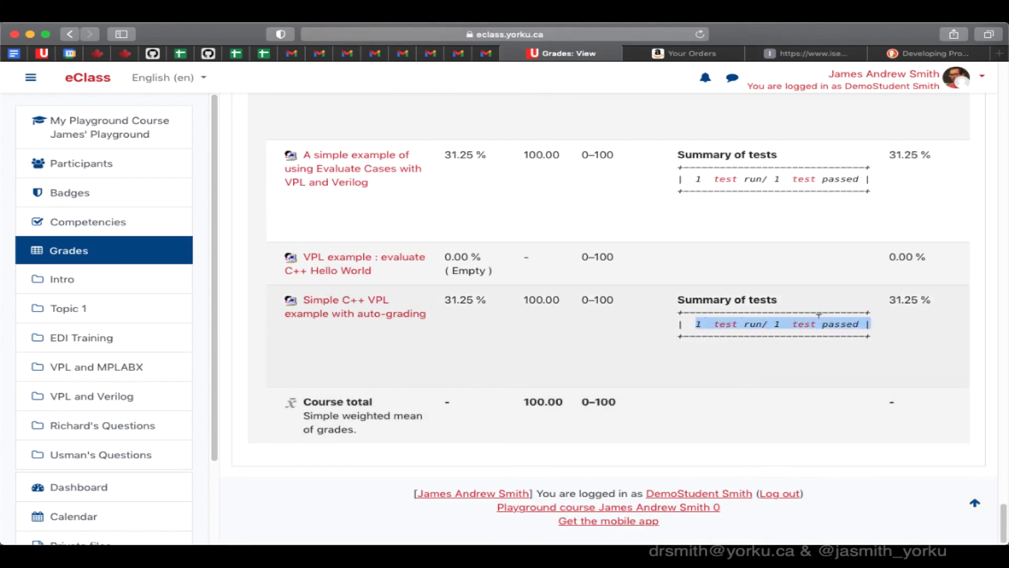
left_click_drag(681, 293, 808, 294)
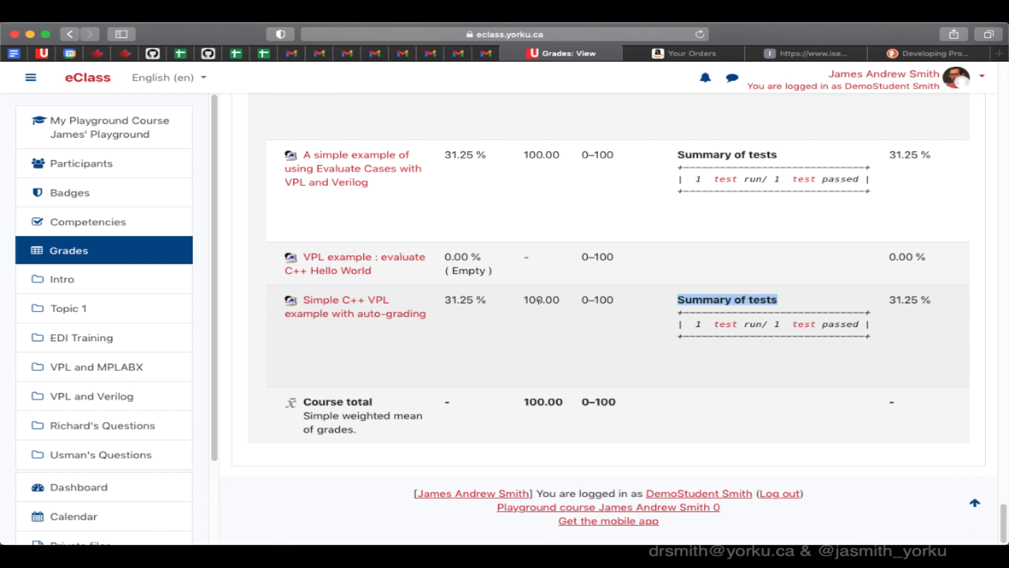